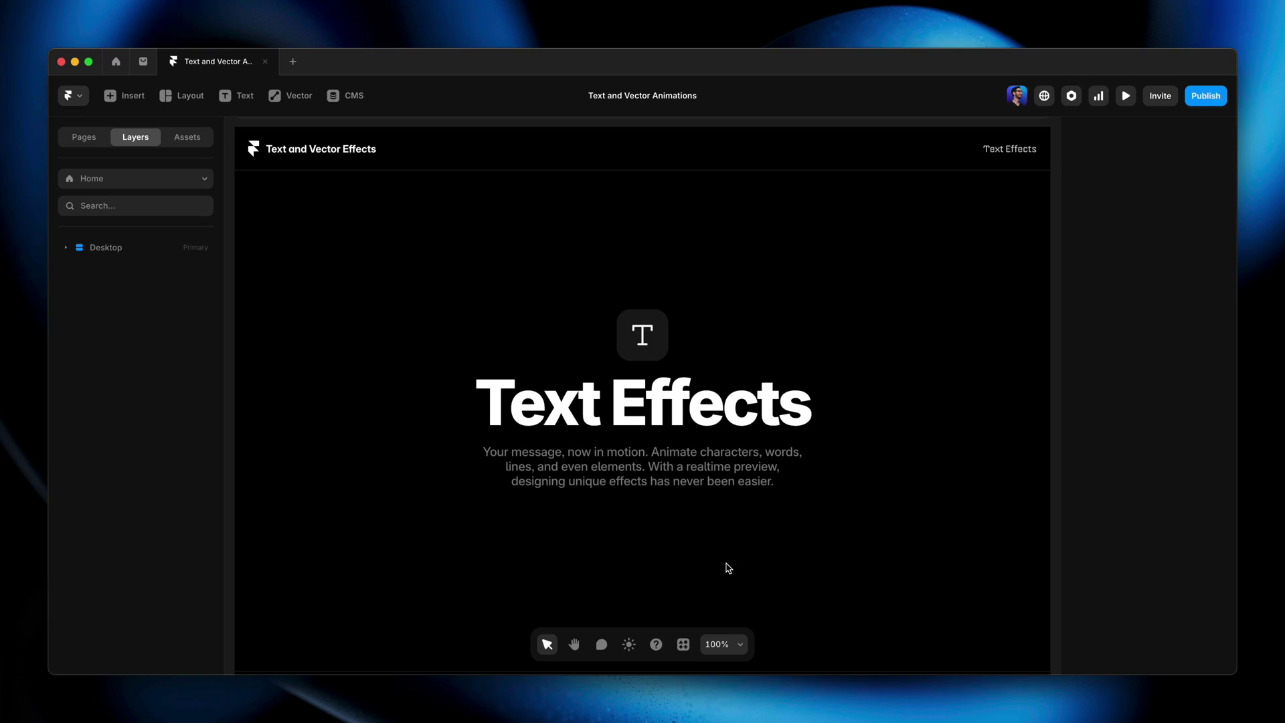
Select the Text Effects heading and bring up its list of addable effect types.
click(736, 403)
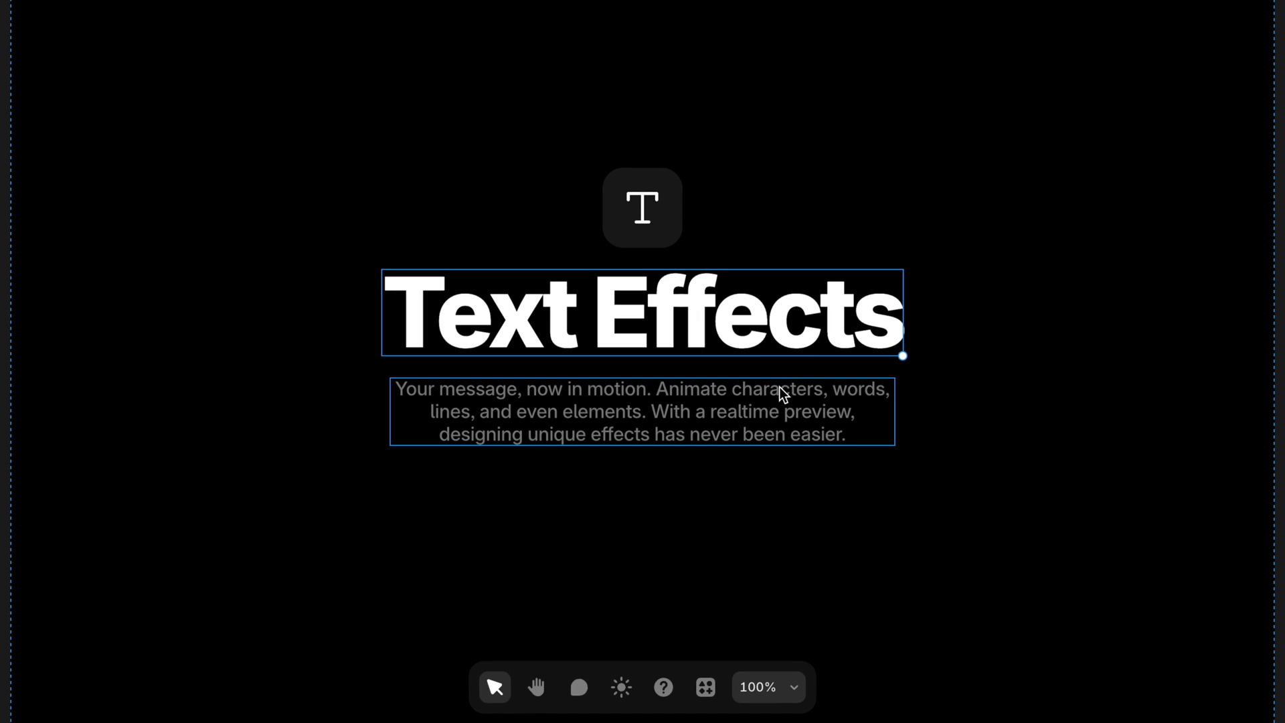
click(780, 411)
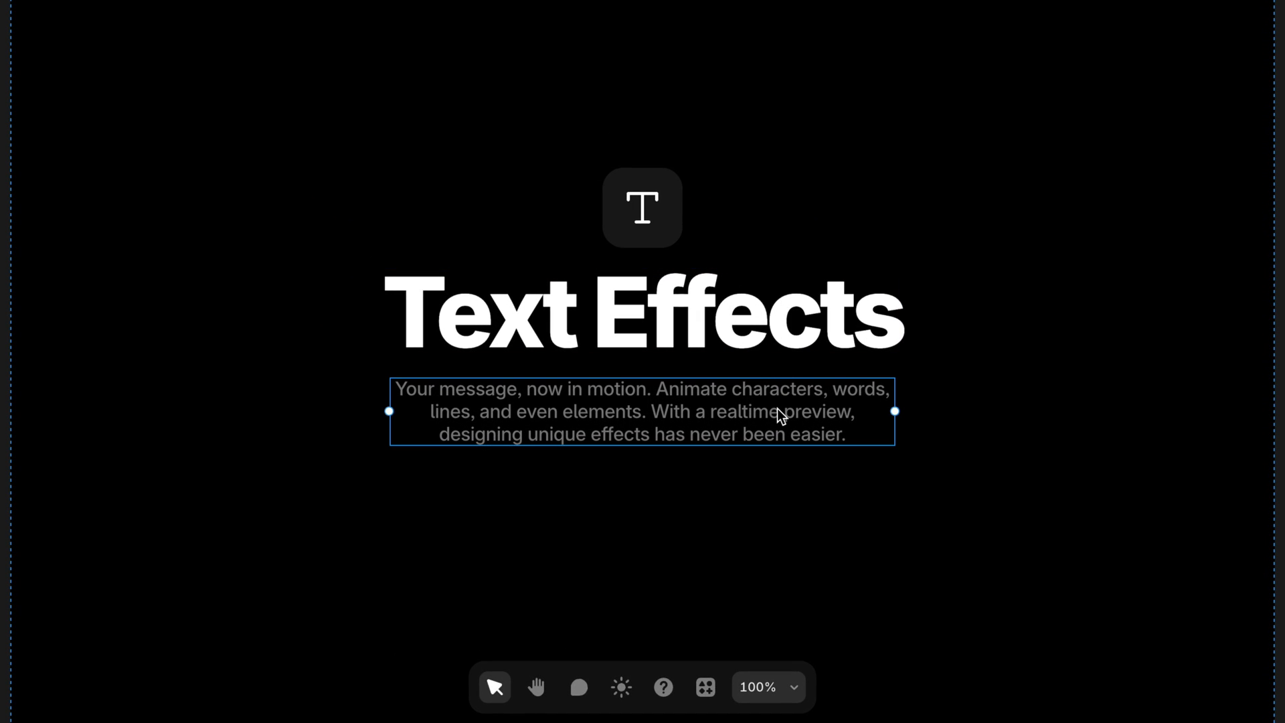
click(814, 319)
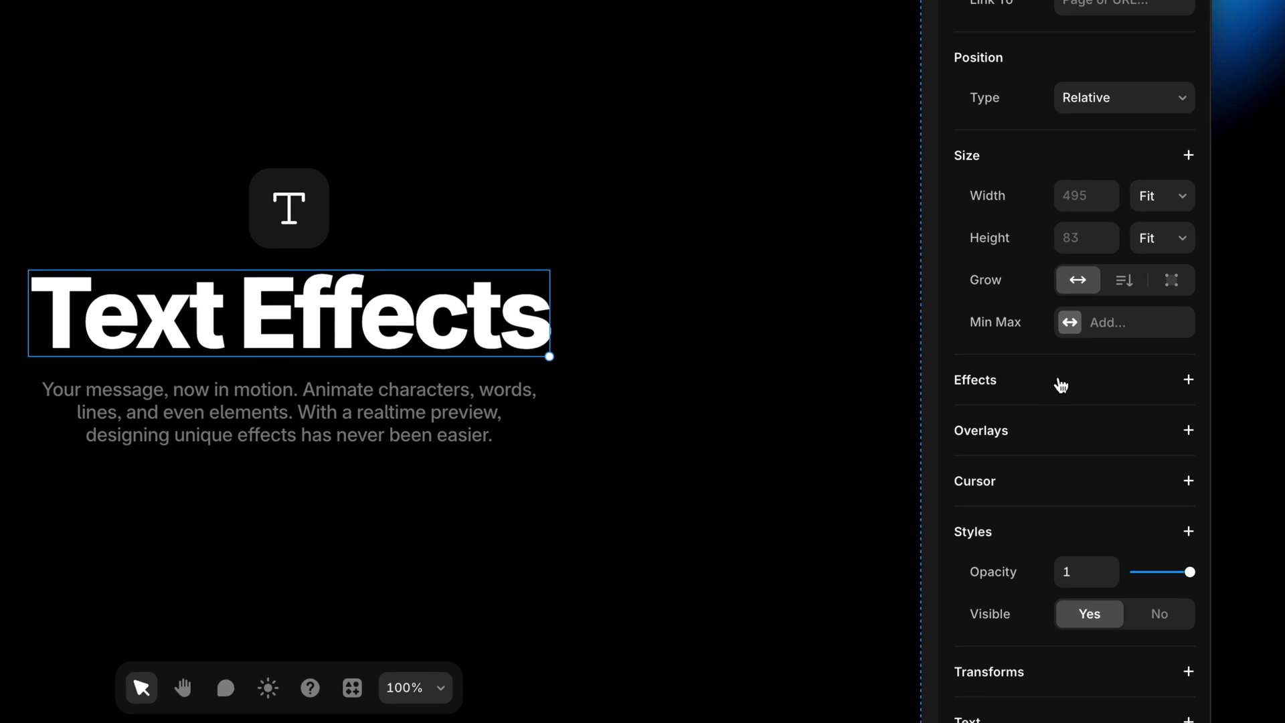
click(1061, 385)
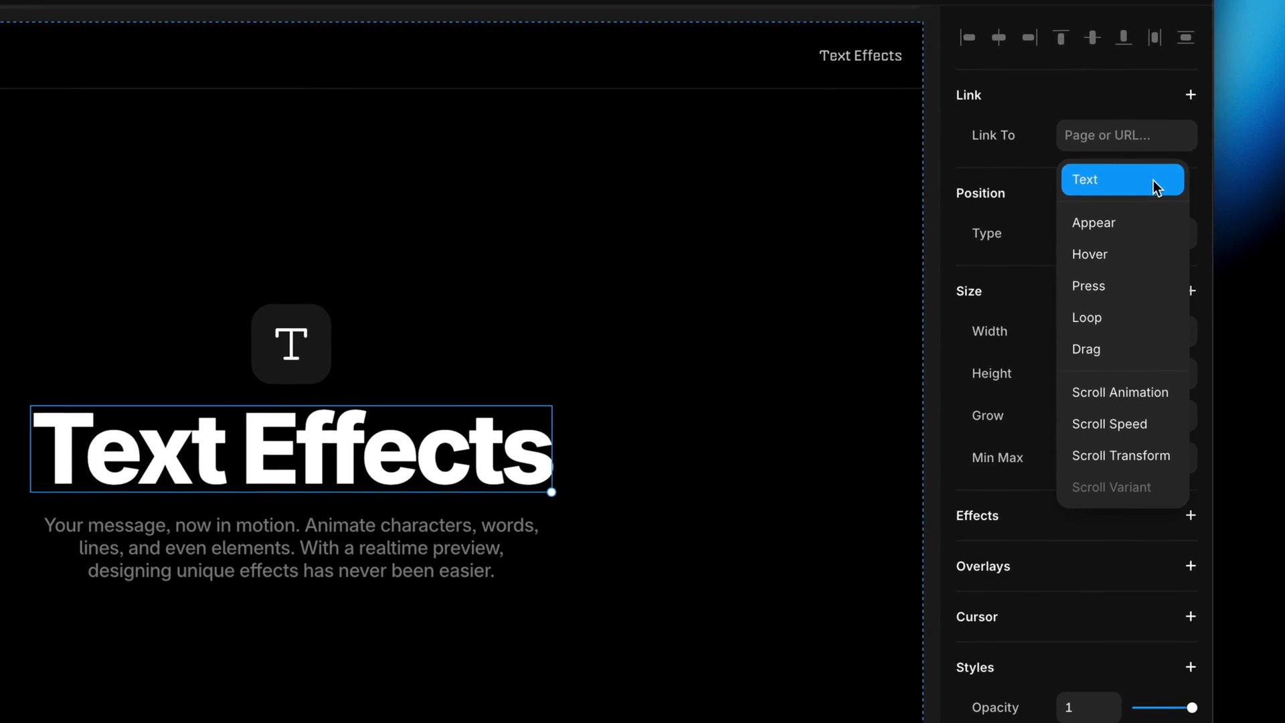
Add a Text effect to the heading, keeping its trigger at On Appear.
click(1154, 191)
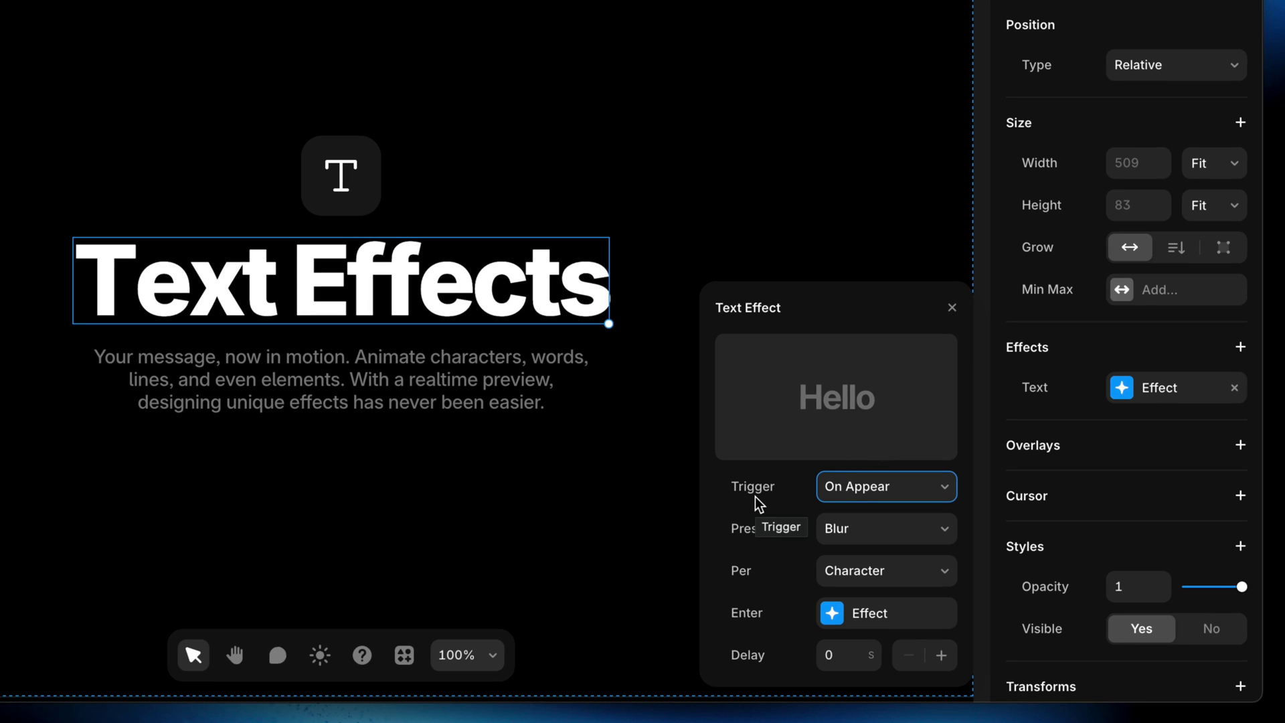
click(918, 489)
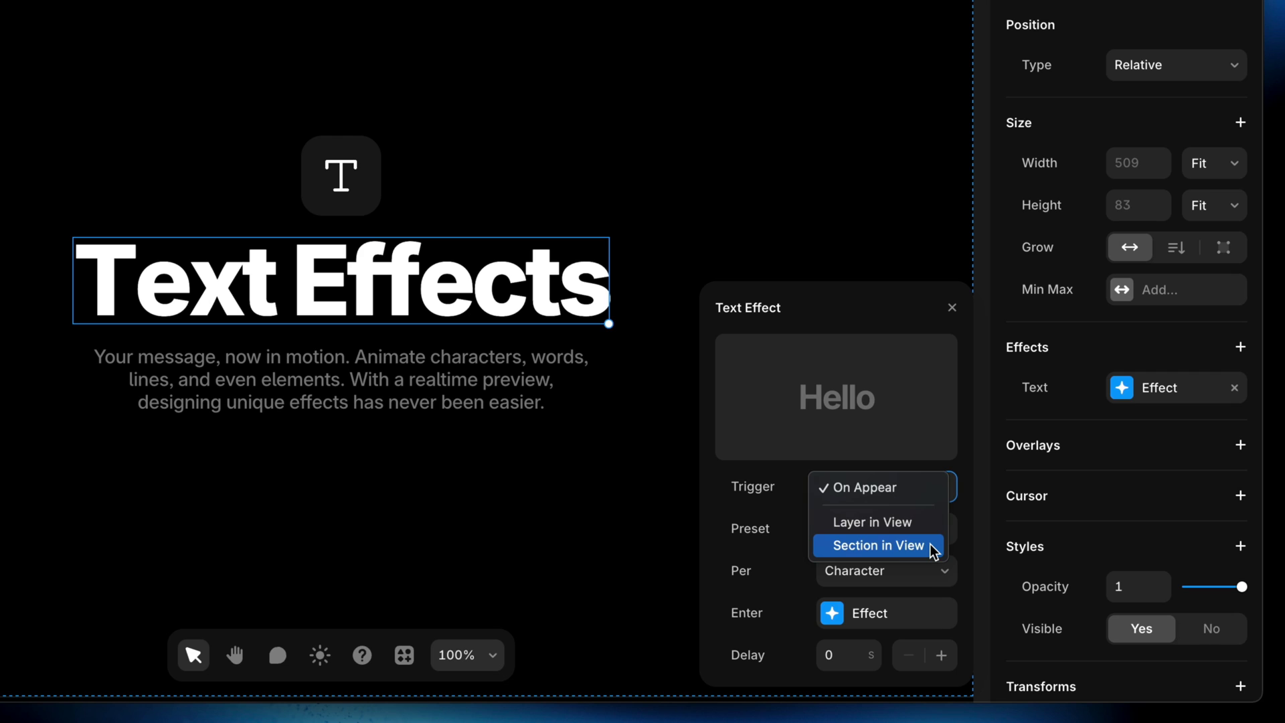
click(918, 494)
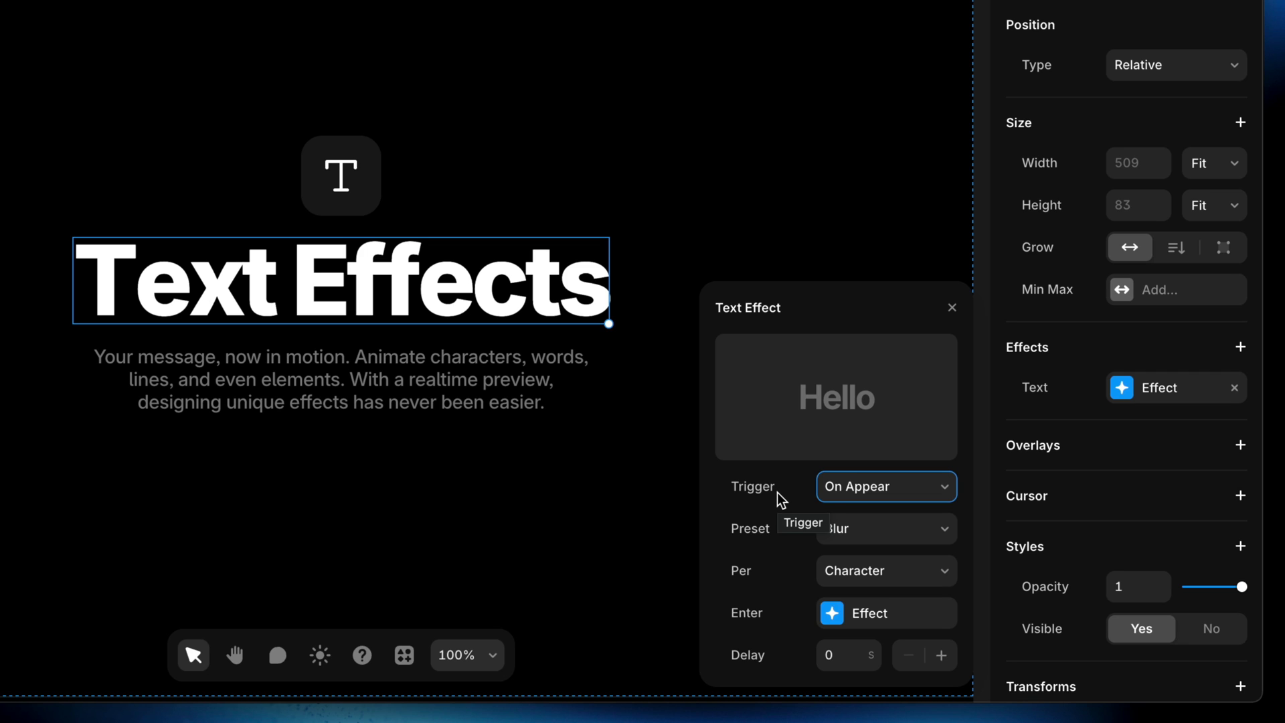
click(912, 530)
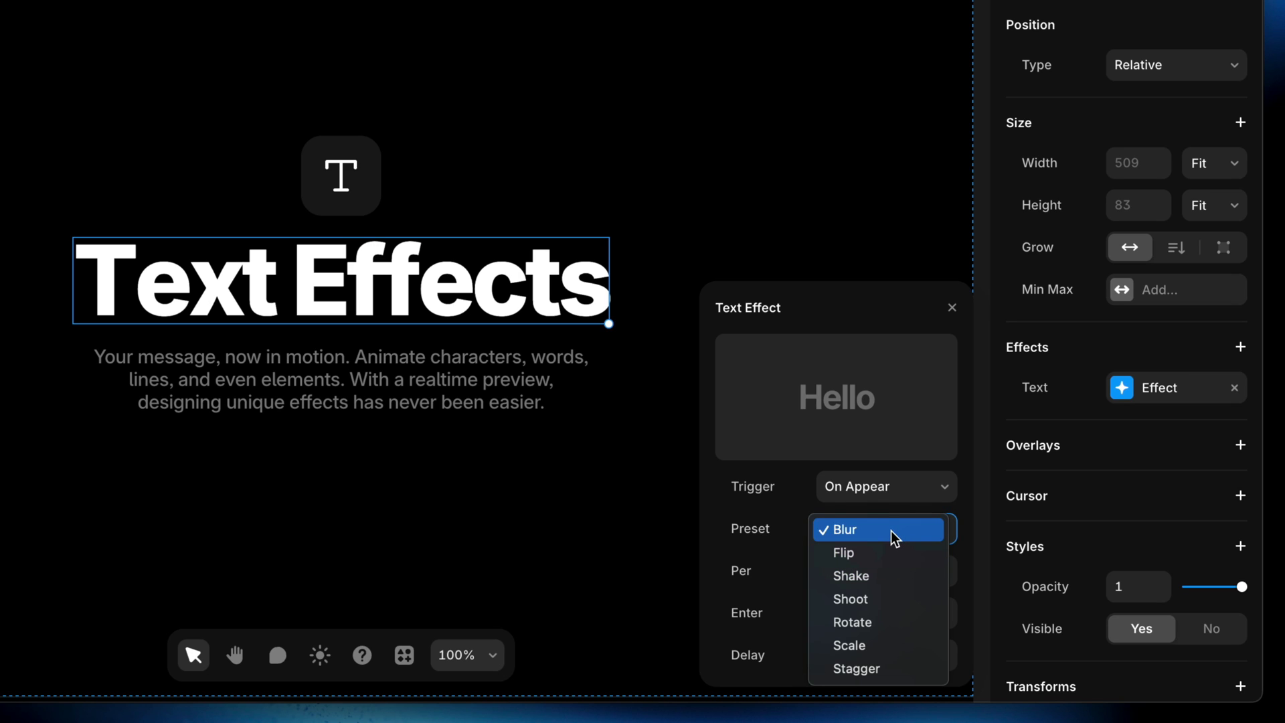
click(890, 532)
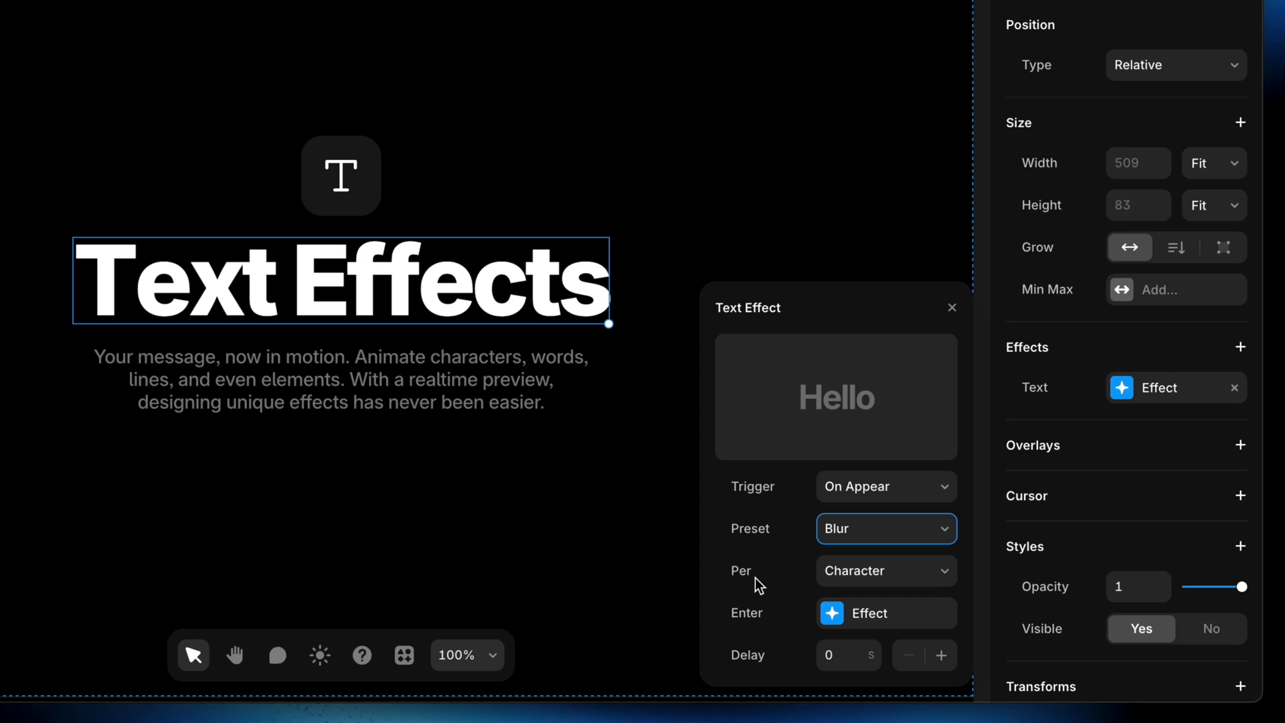
click(900, 573)
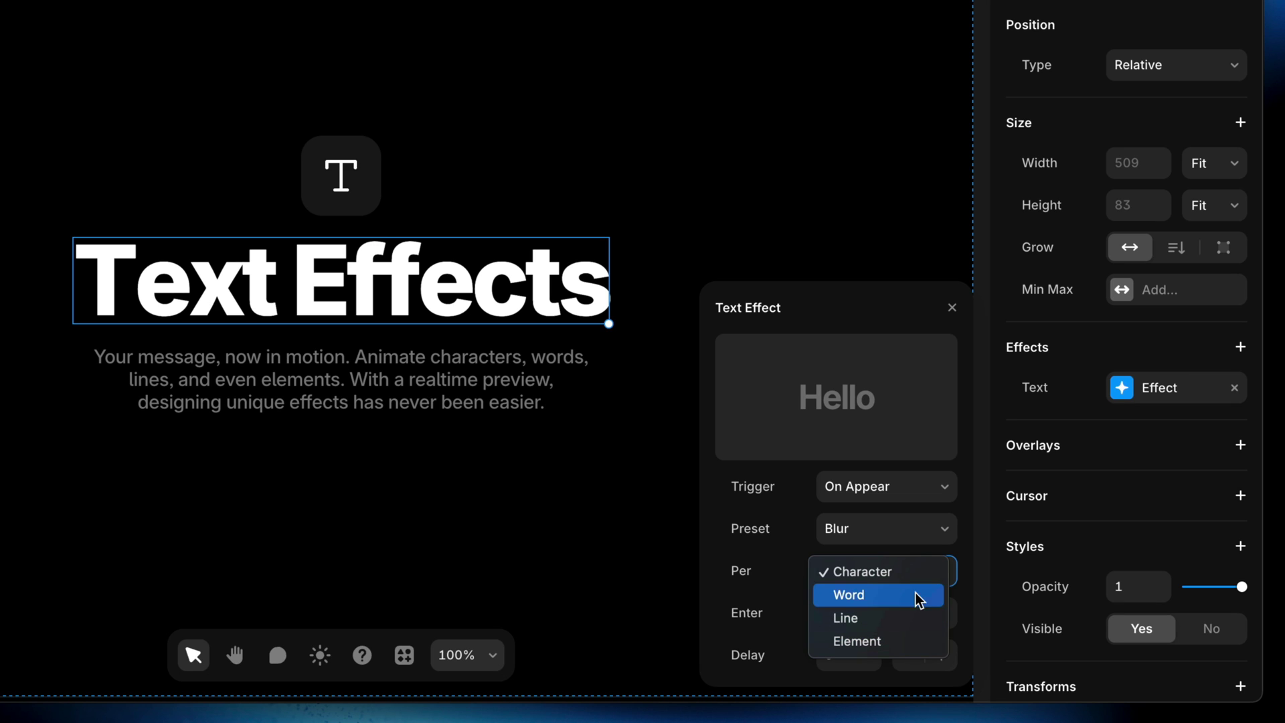
click(912, 579)
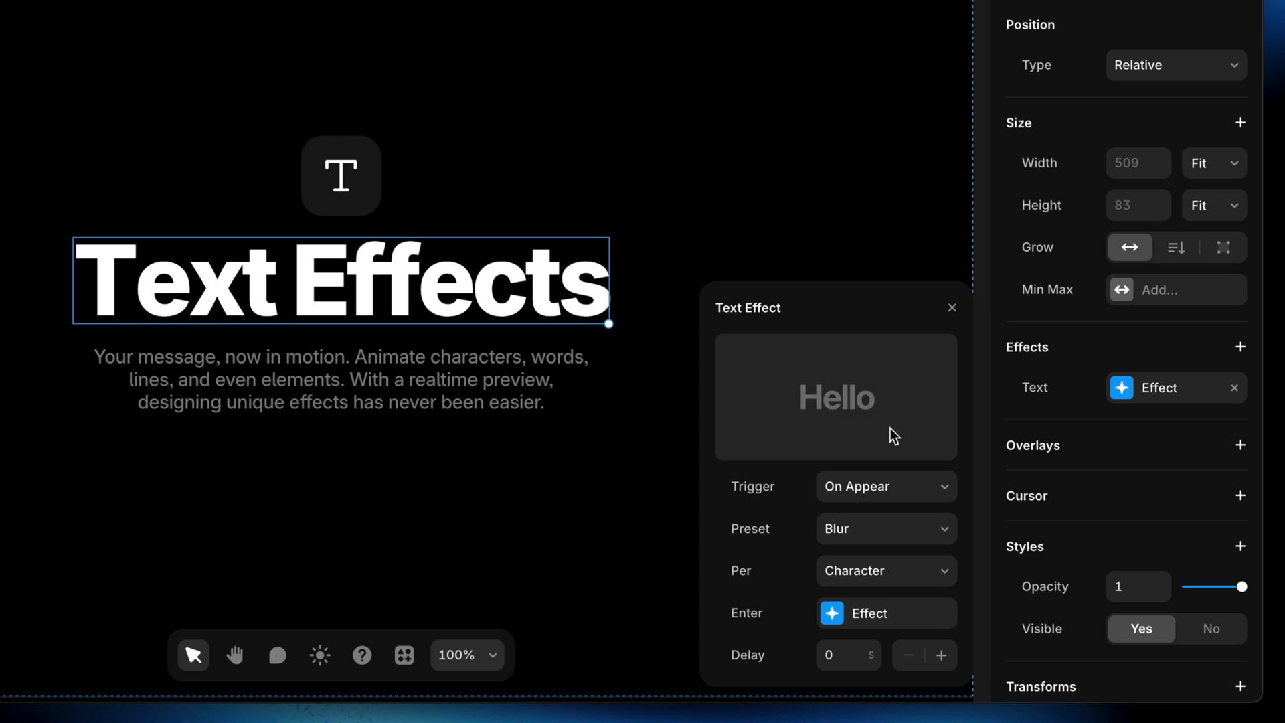
Try Line, Word and Character for the heading's Per setting, then settle on Element.
click(918, 579)
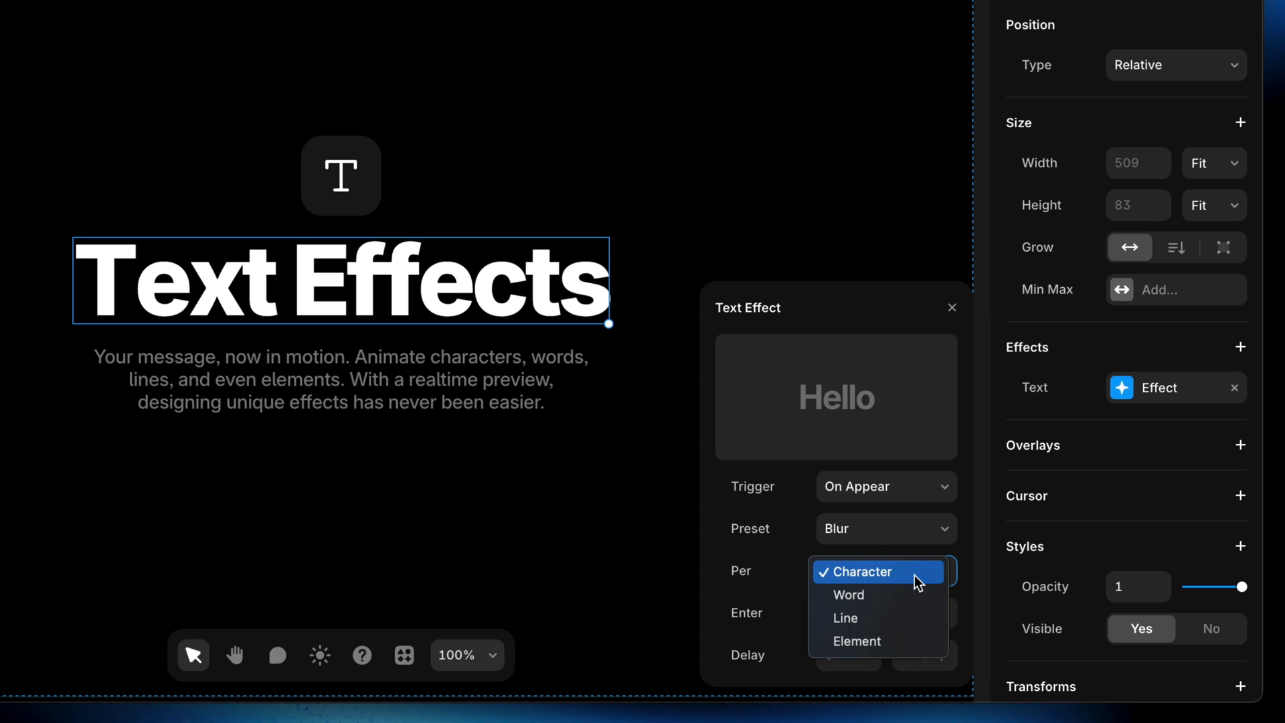
click(912, 617)
click(912, 569)
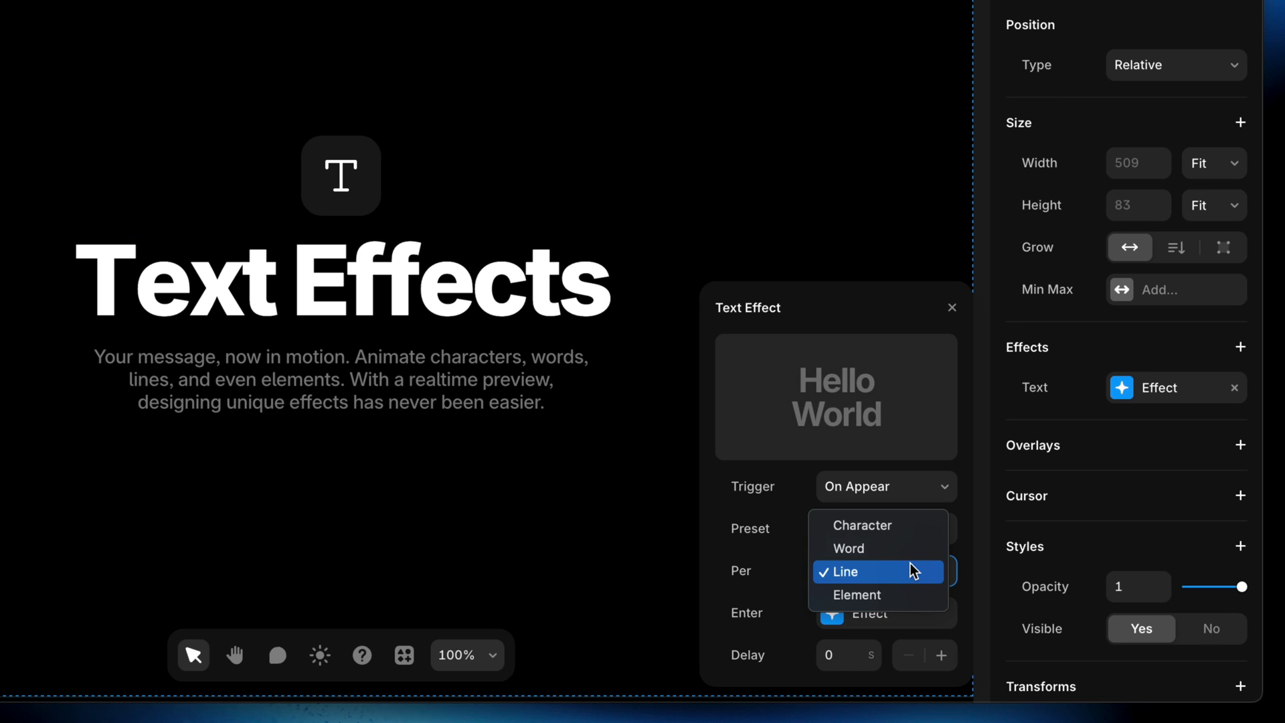
click(908, 550)
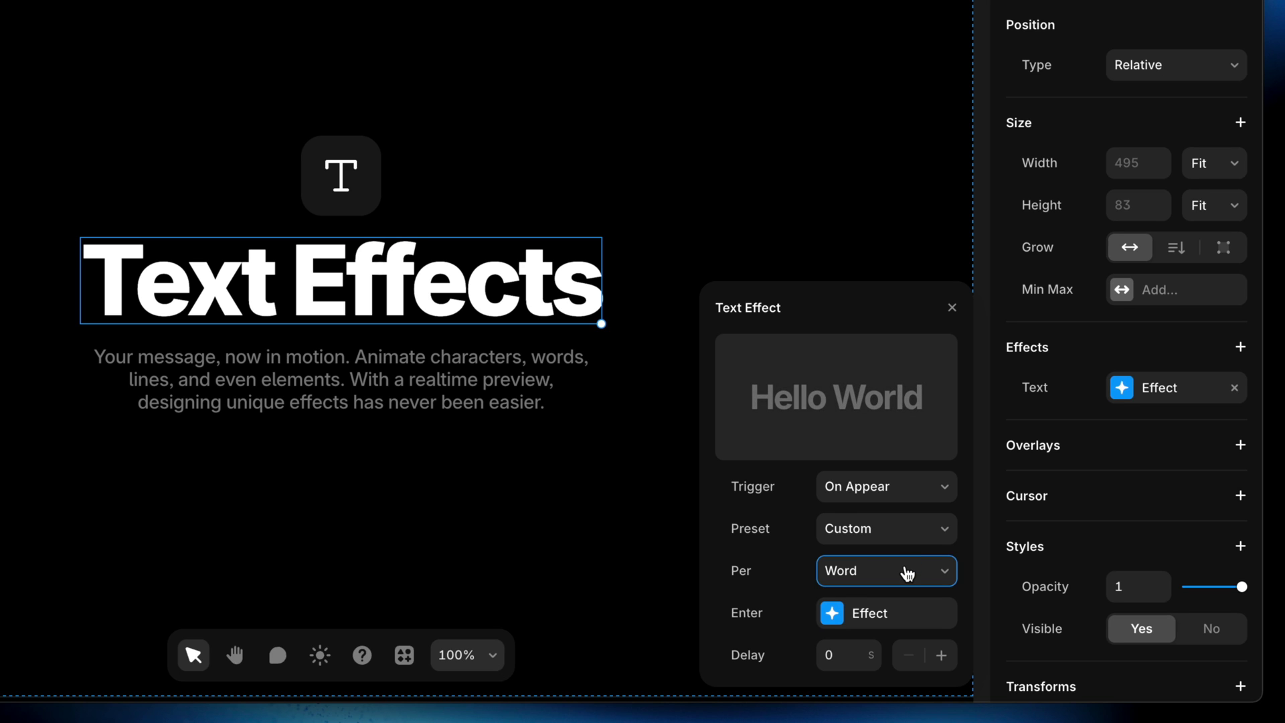
click(907, 573)
click(906, 557)
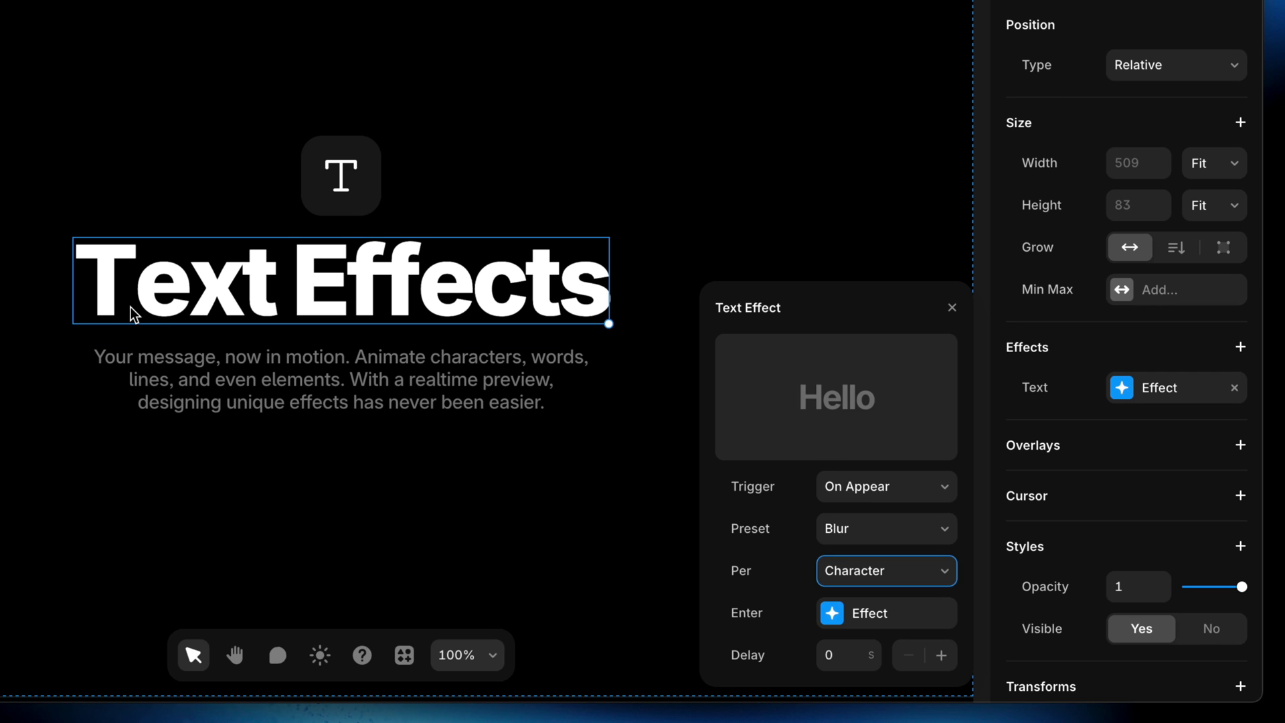
click(889, 560)
click(888, 596)
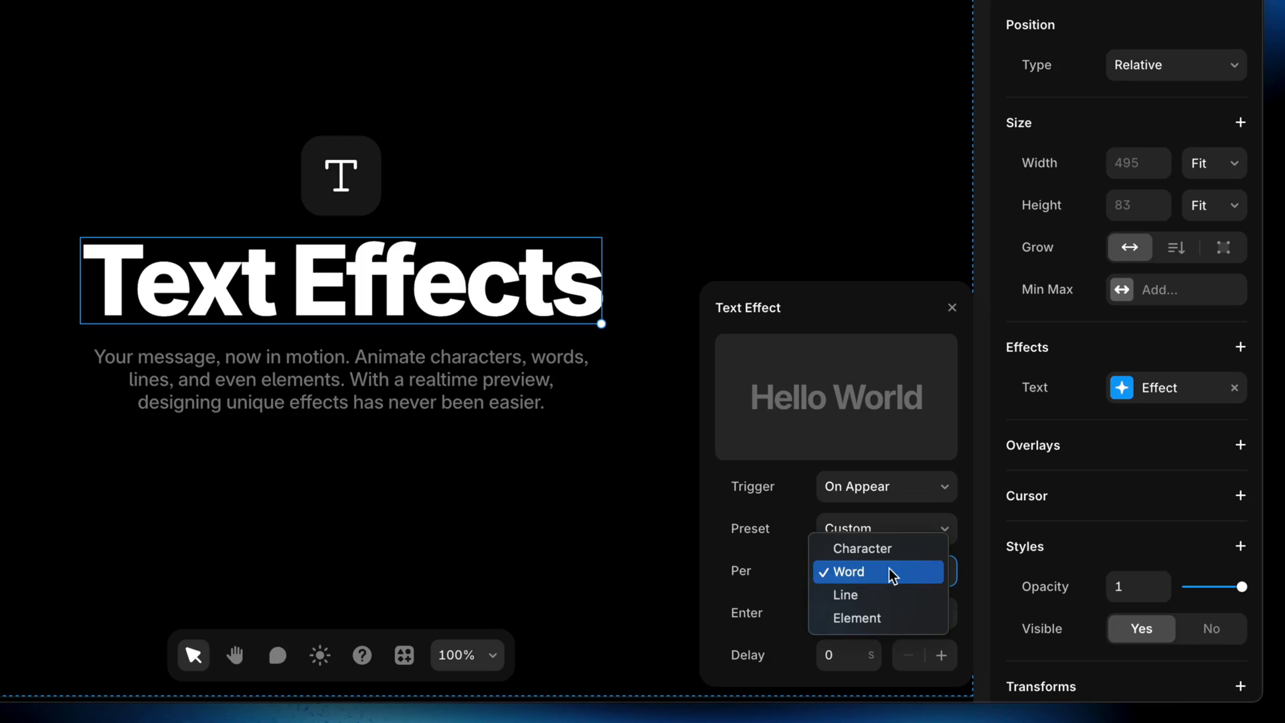
click(886, 622)
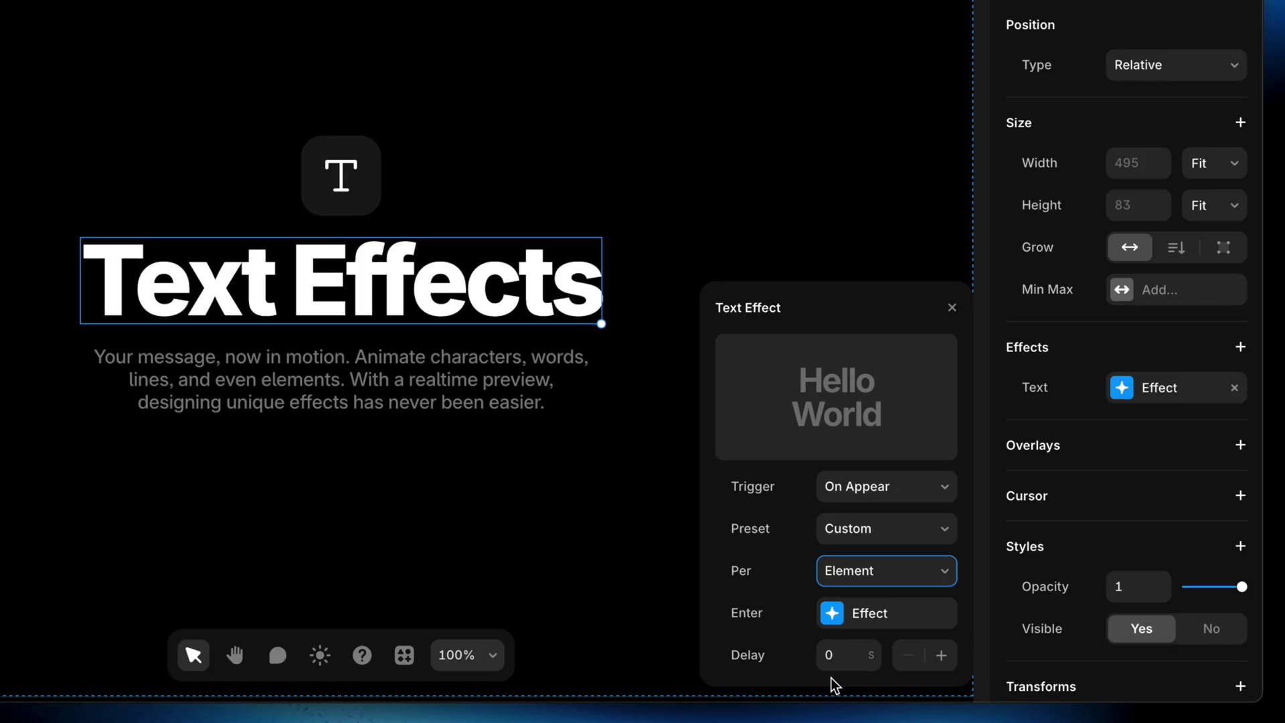
Set the heading's Enter Effect Scale to 1.2.
click(878, 621)
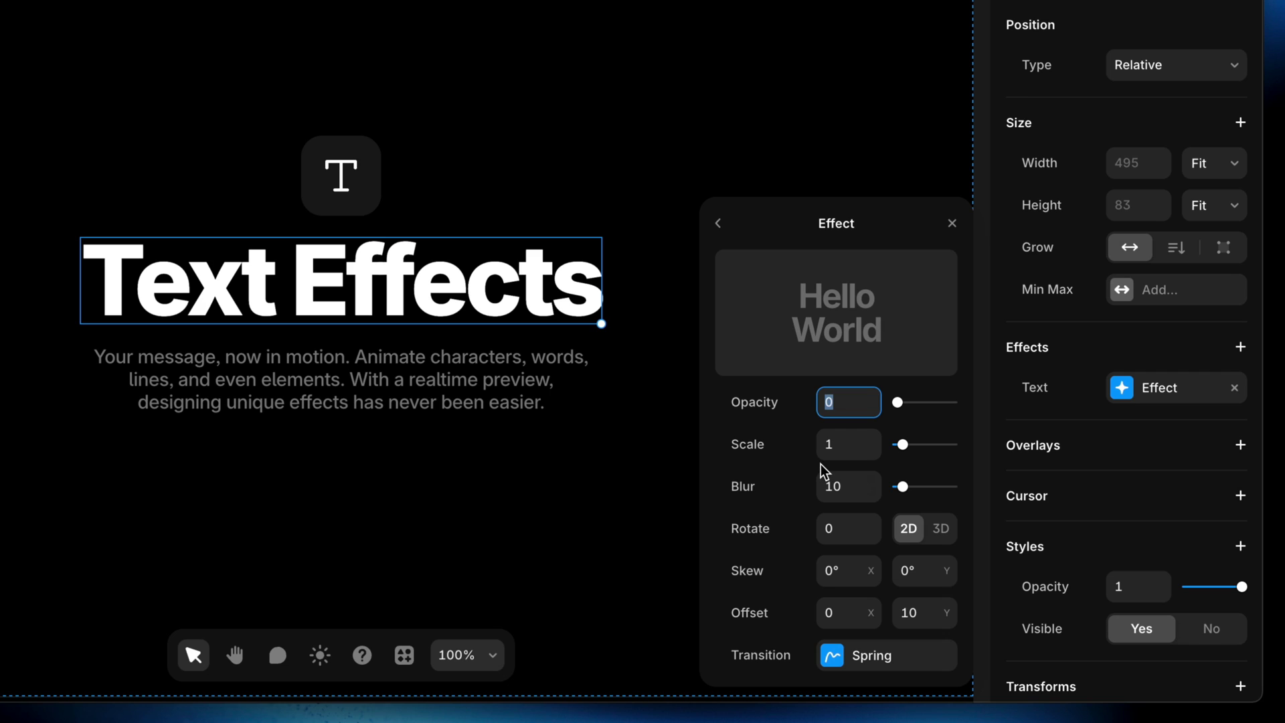
click(859, 447)
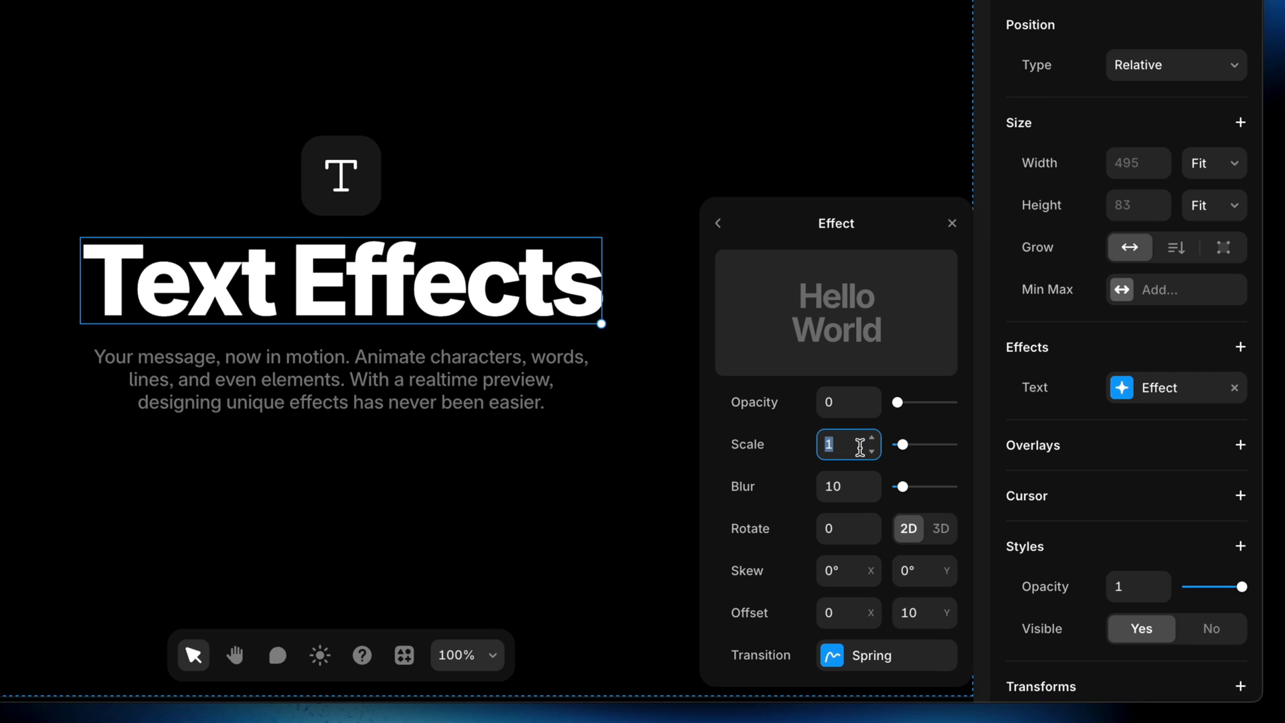
text(1)
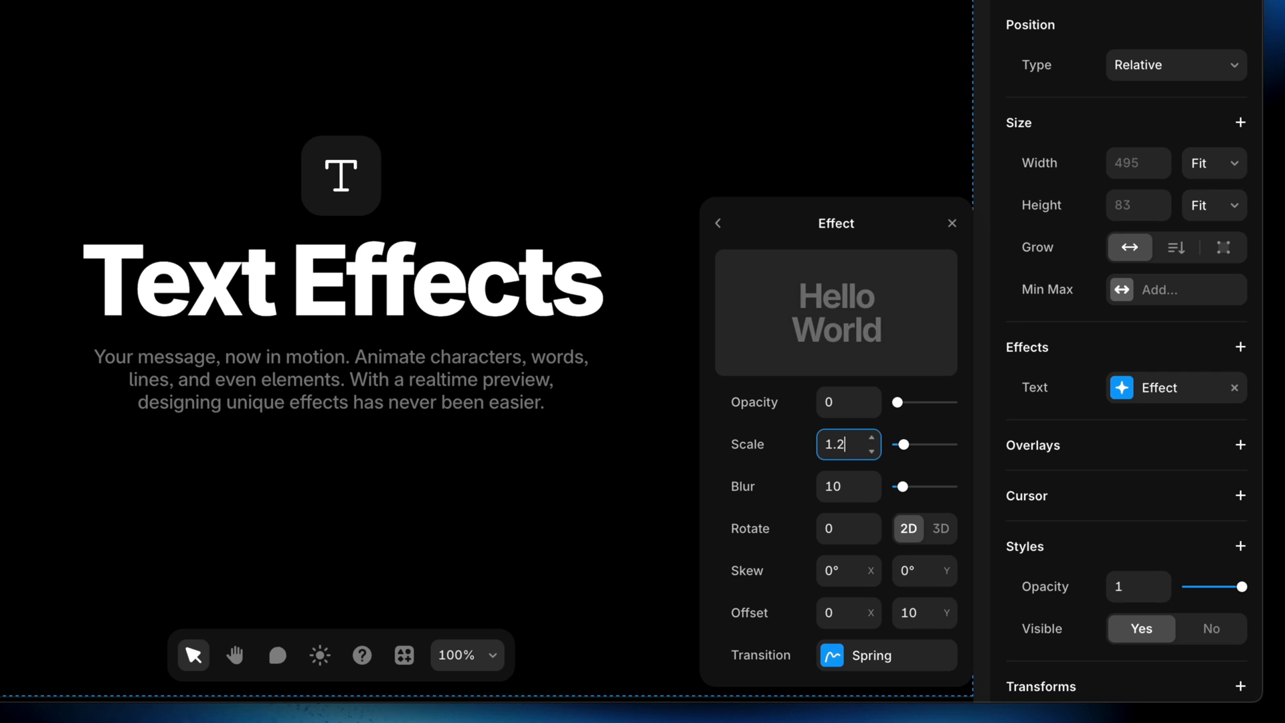
click(913, 340)
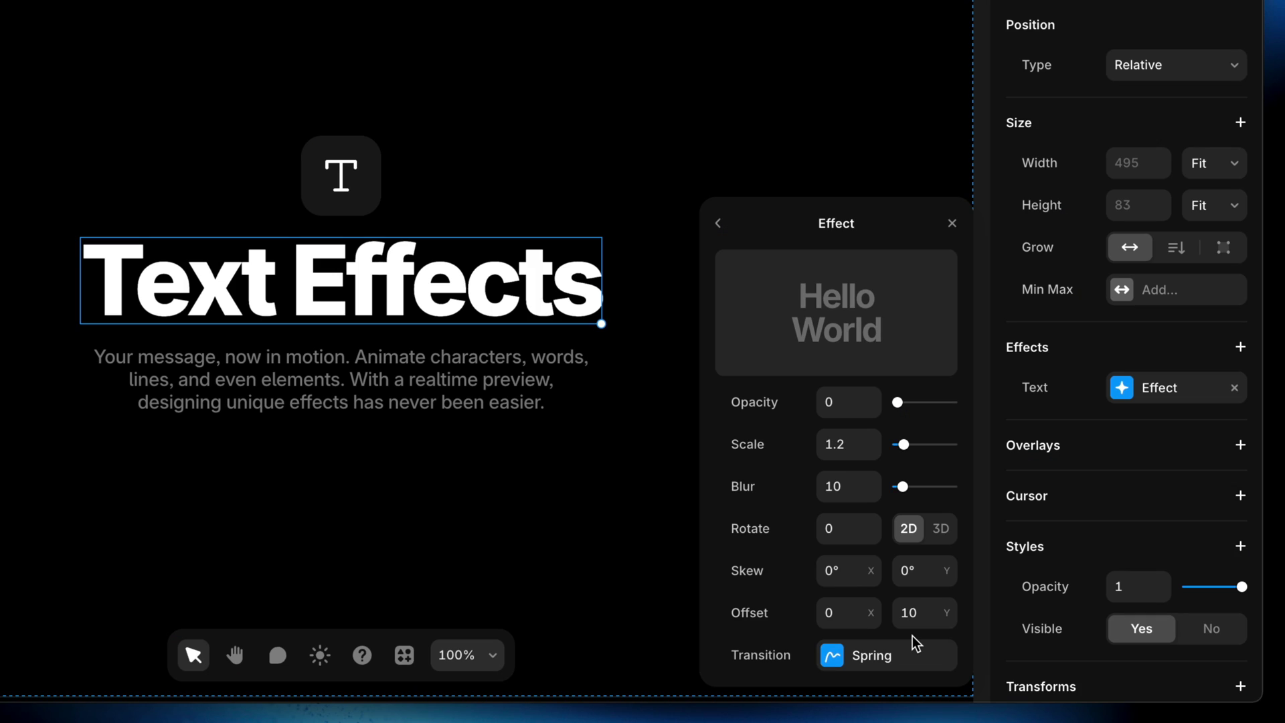
Set the heading's Spring transition time to 2 s.
click(873, 662)
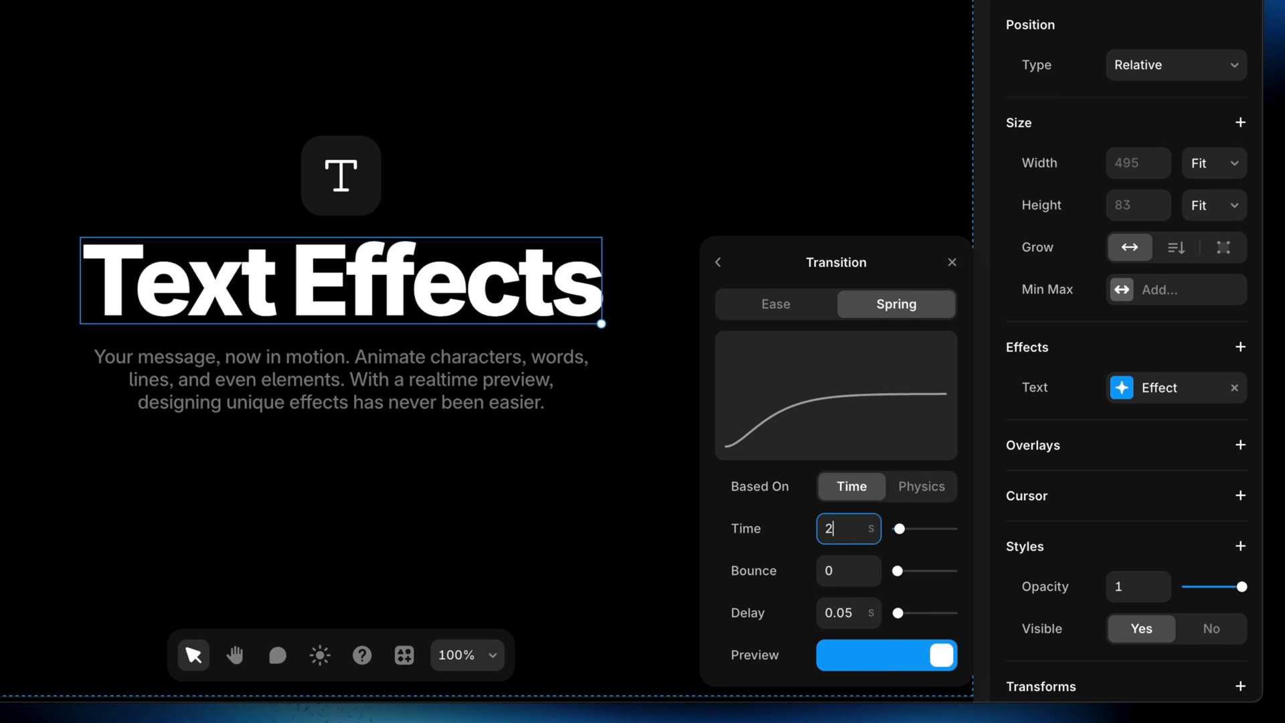
text(2)
key(Return)
click(732, 270)
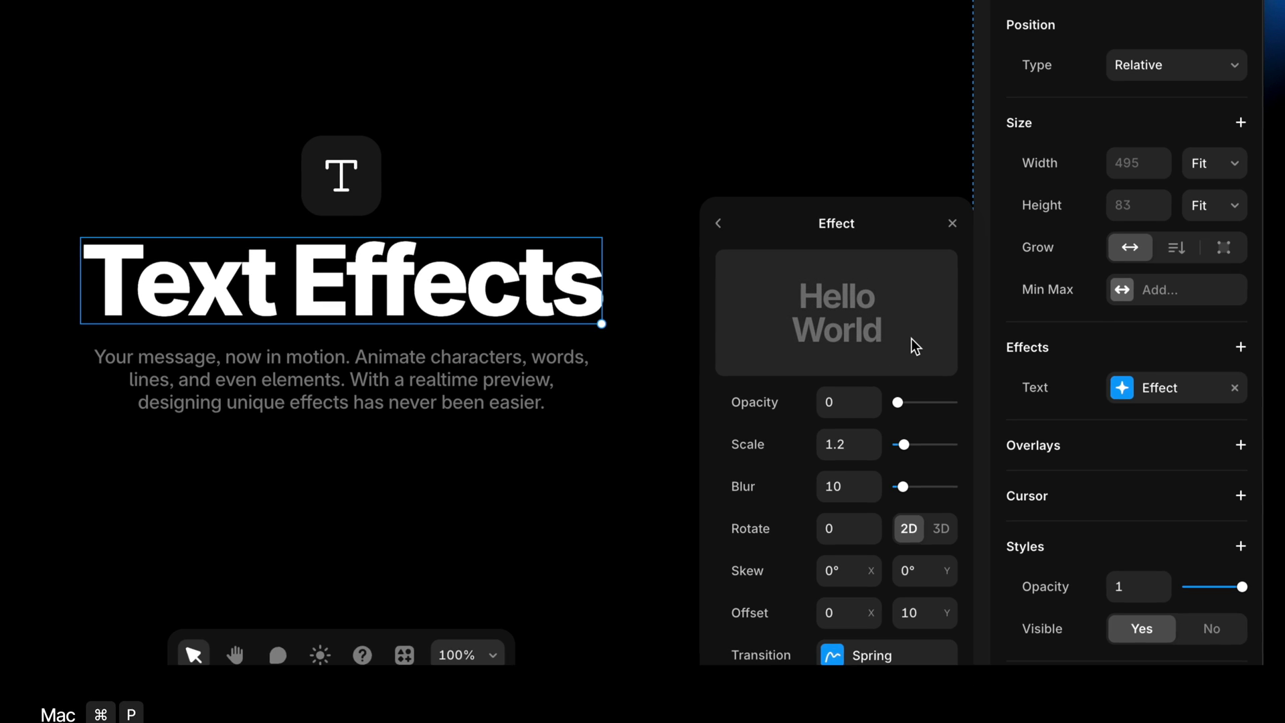
Preview the page with Cmd+P to watch the heading blur and scale in.
key(super+p)
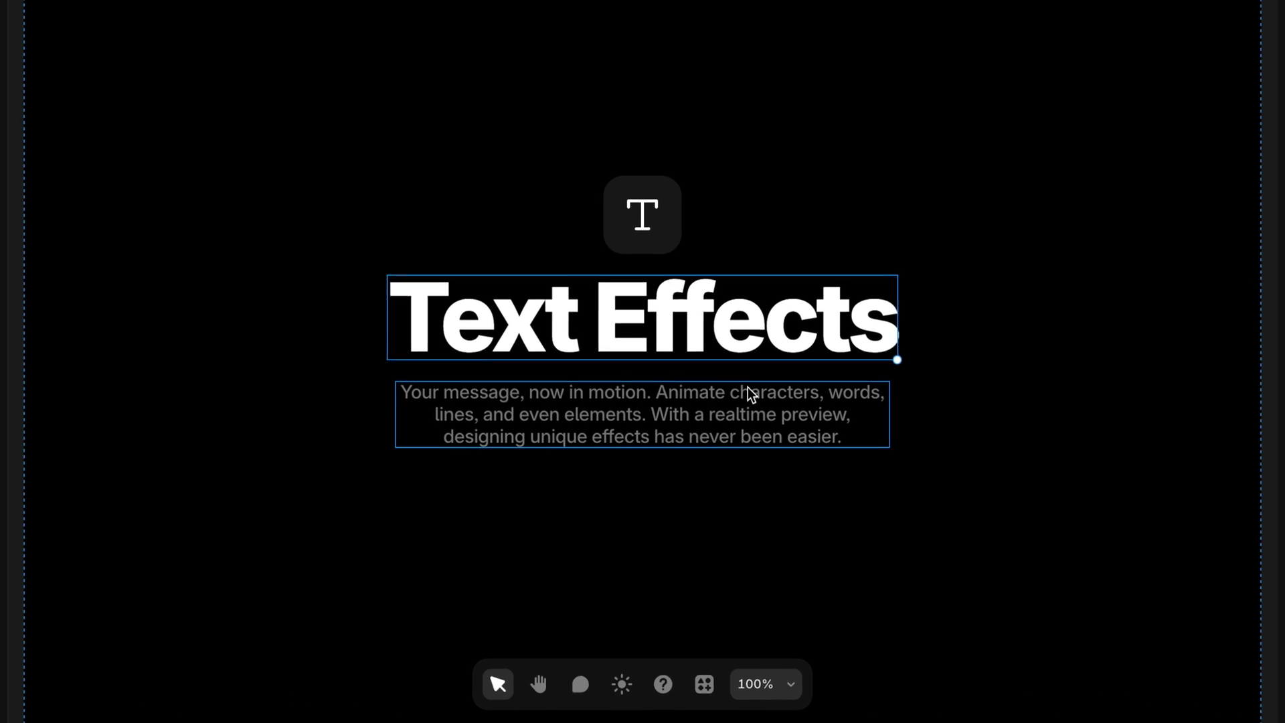
Add an On Appear Text effect to the description paragraph, split per Line.
click(717, 459)
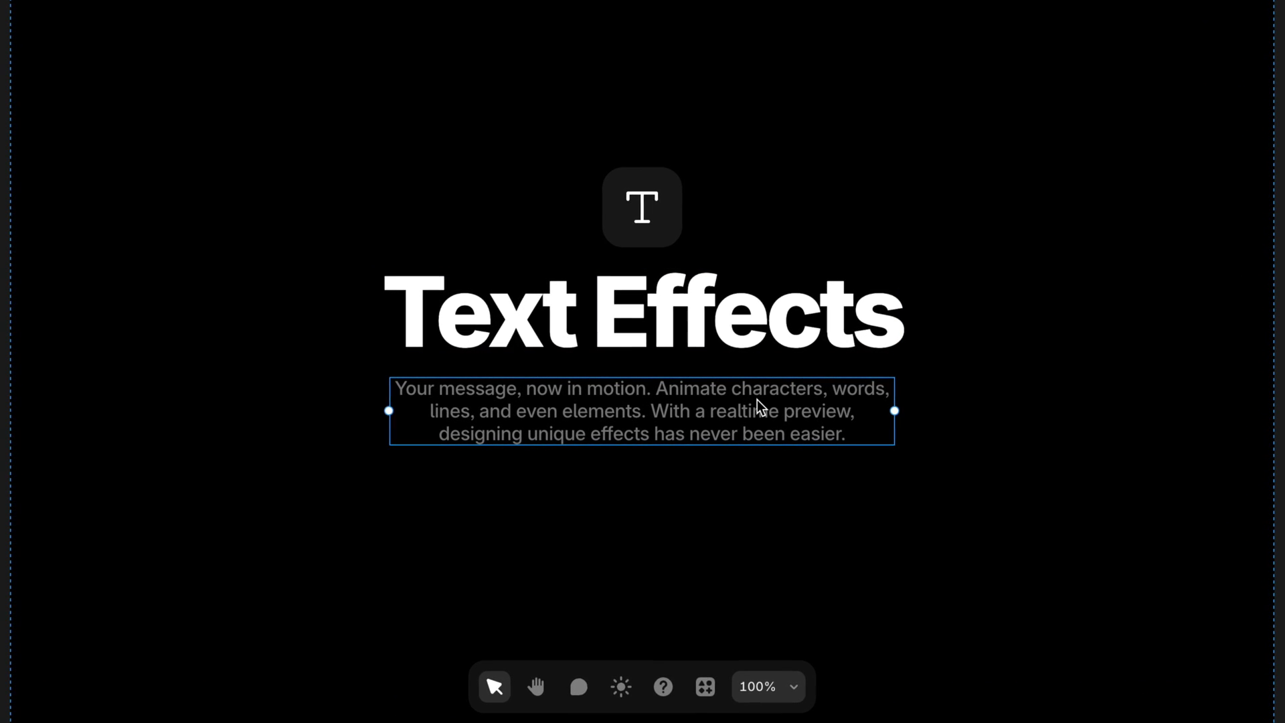
click(1085, 439)
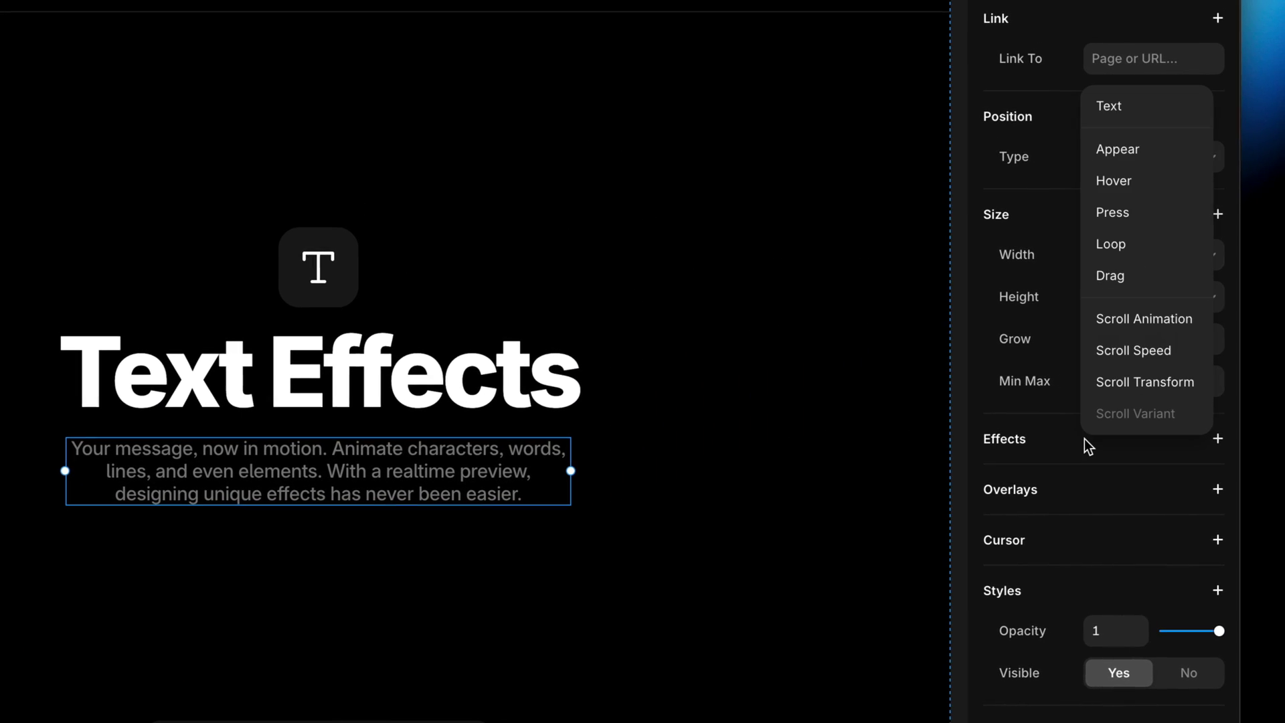
click(1146, 106)
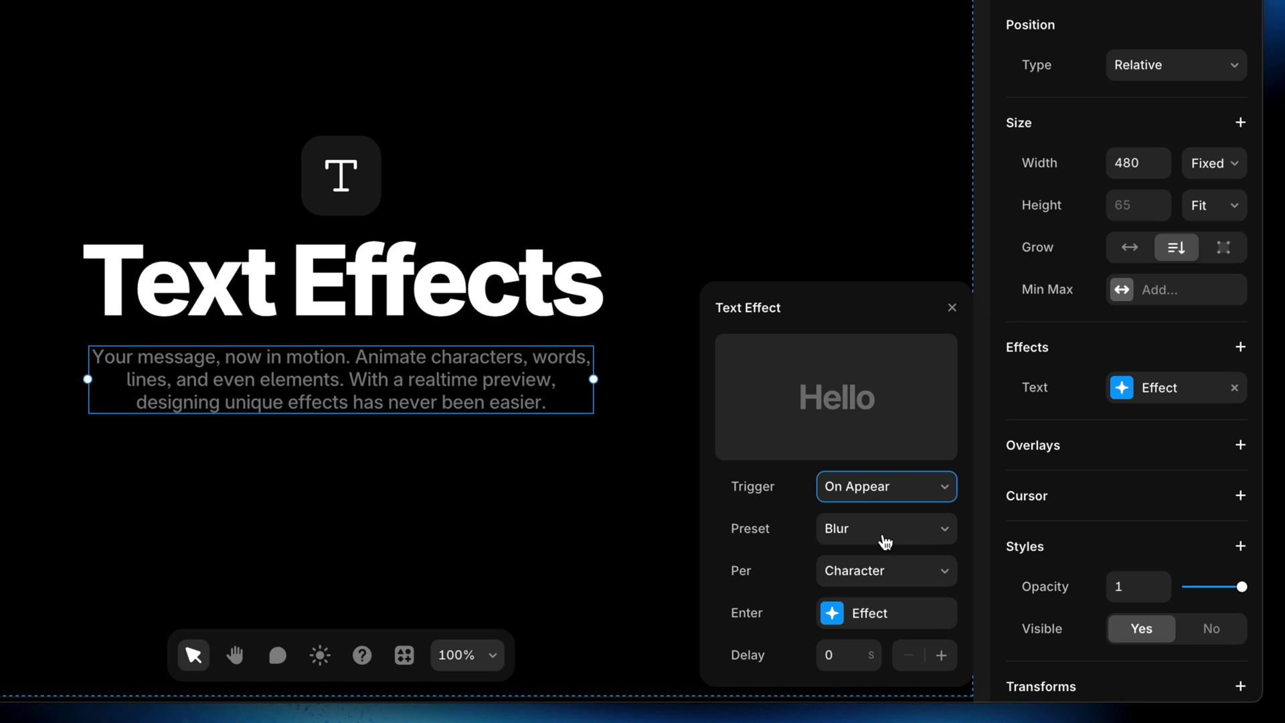
click(892, 579)
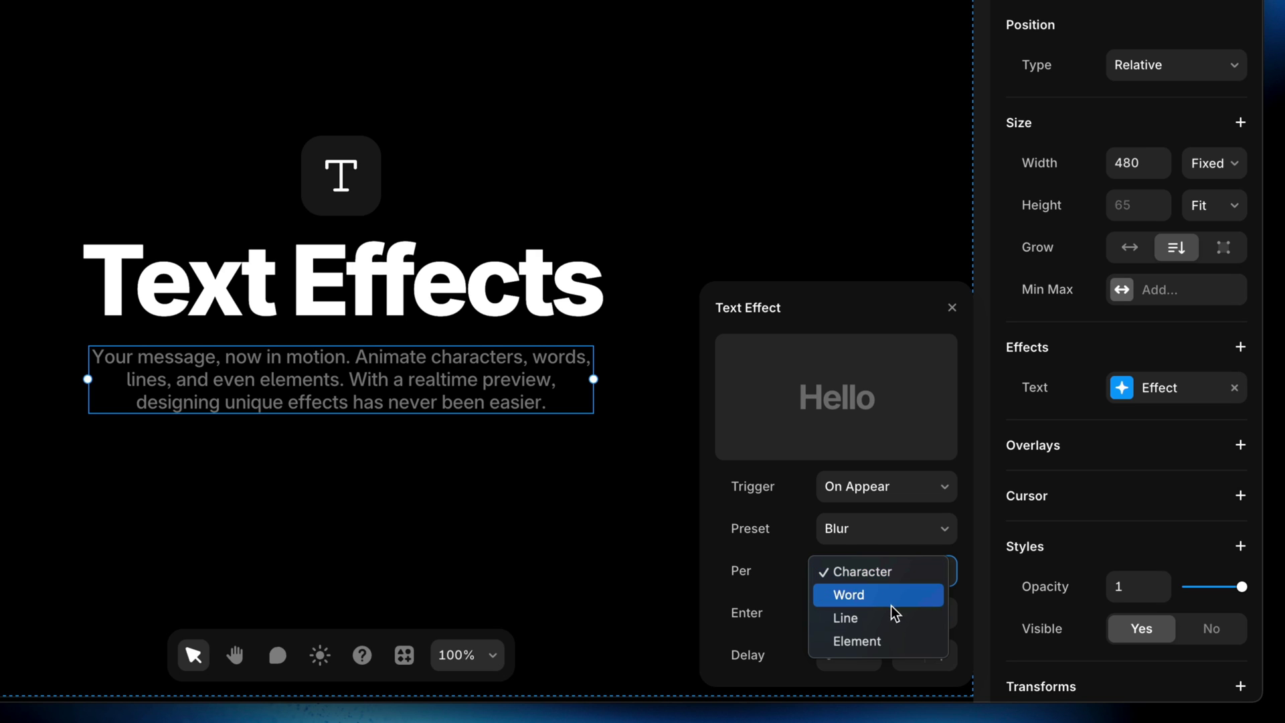
click(888, 619)
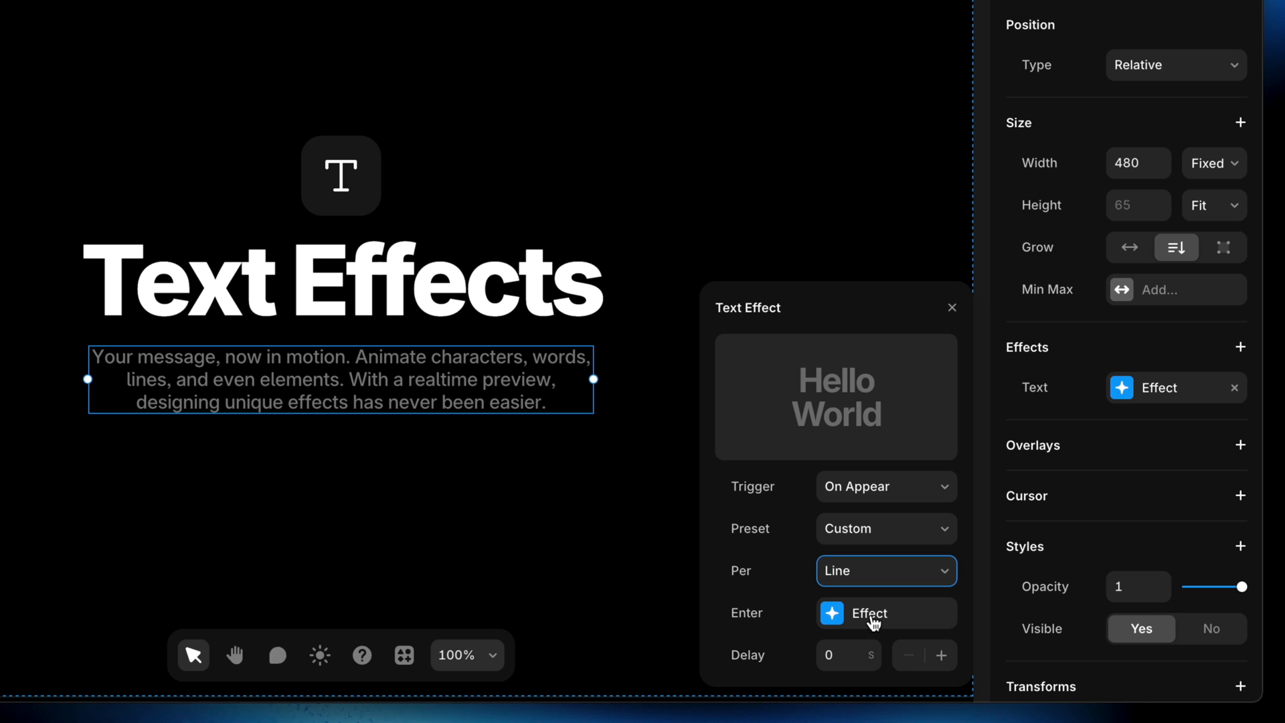
Set the paragraph's Spring transition time to 0.6 s.
click(869, 613)
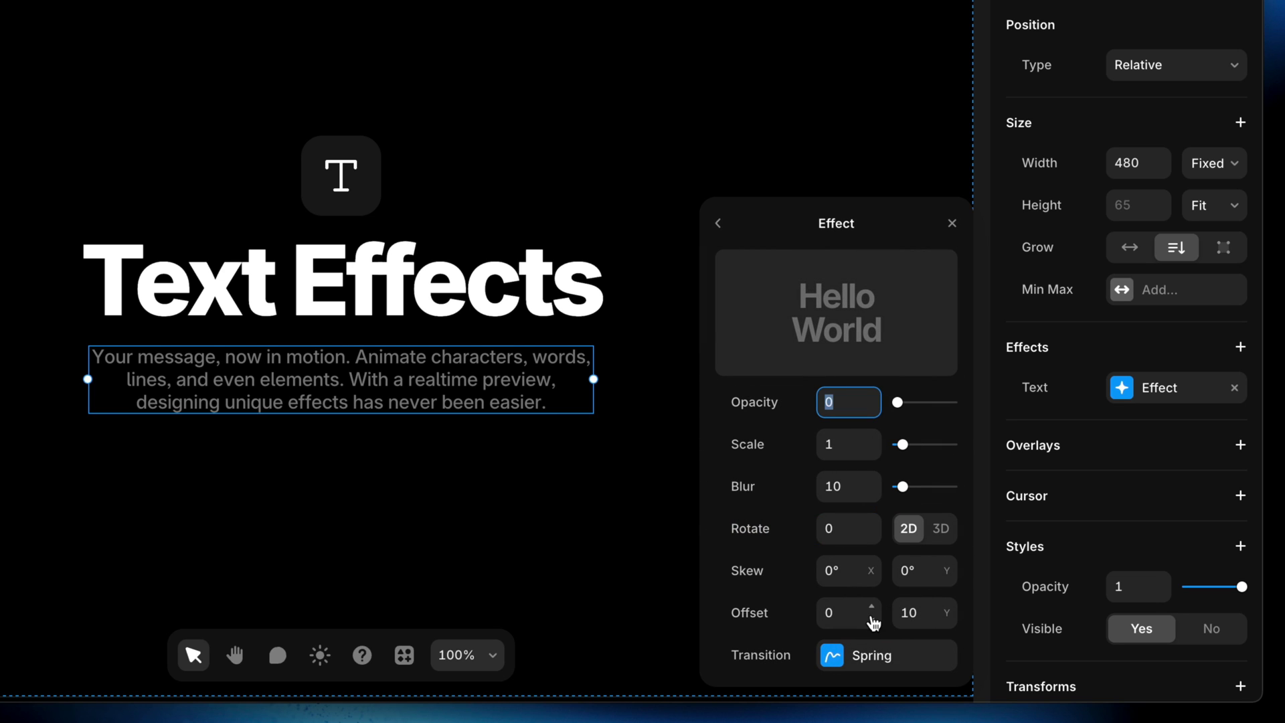
click(871, 660)
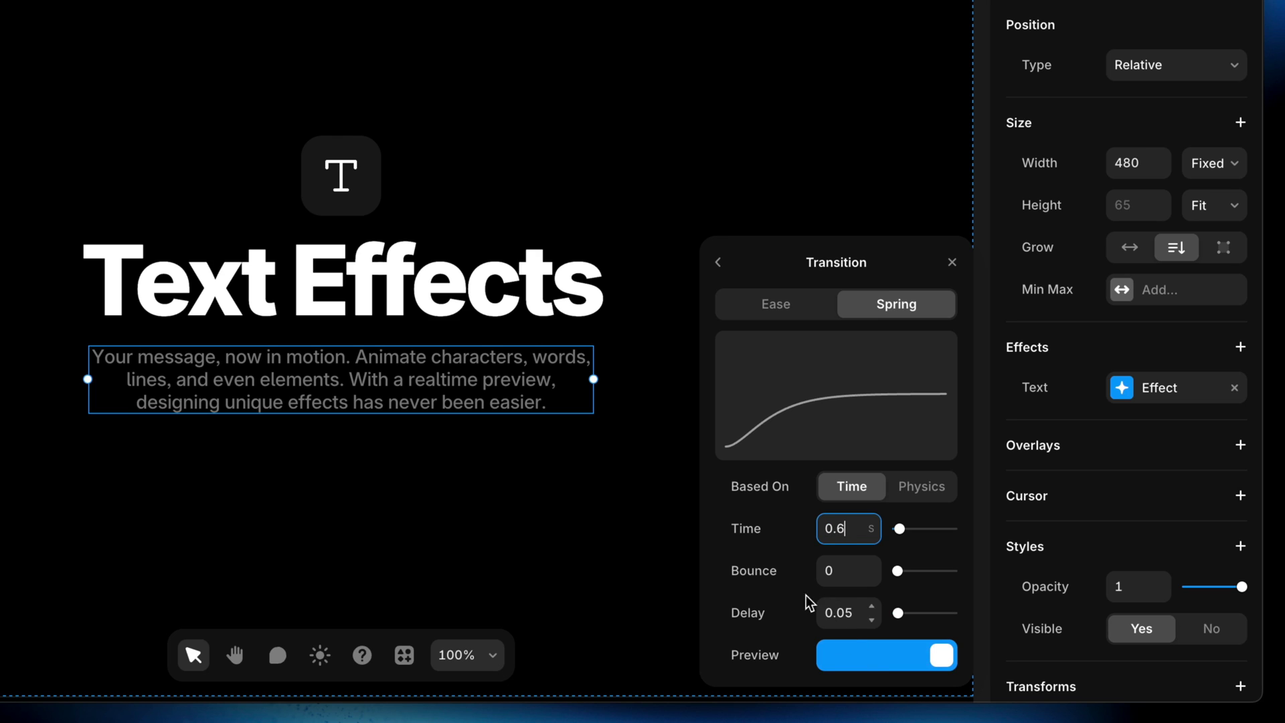
key(Return)
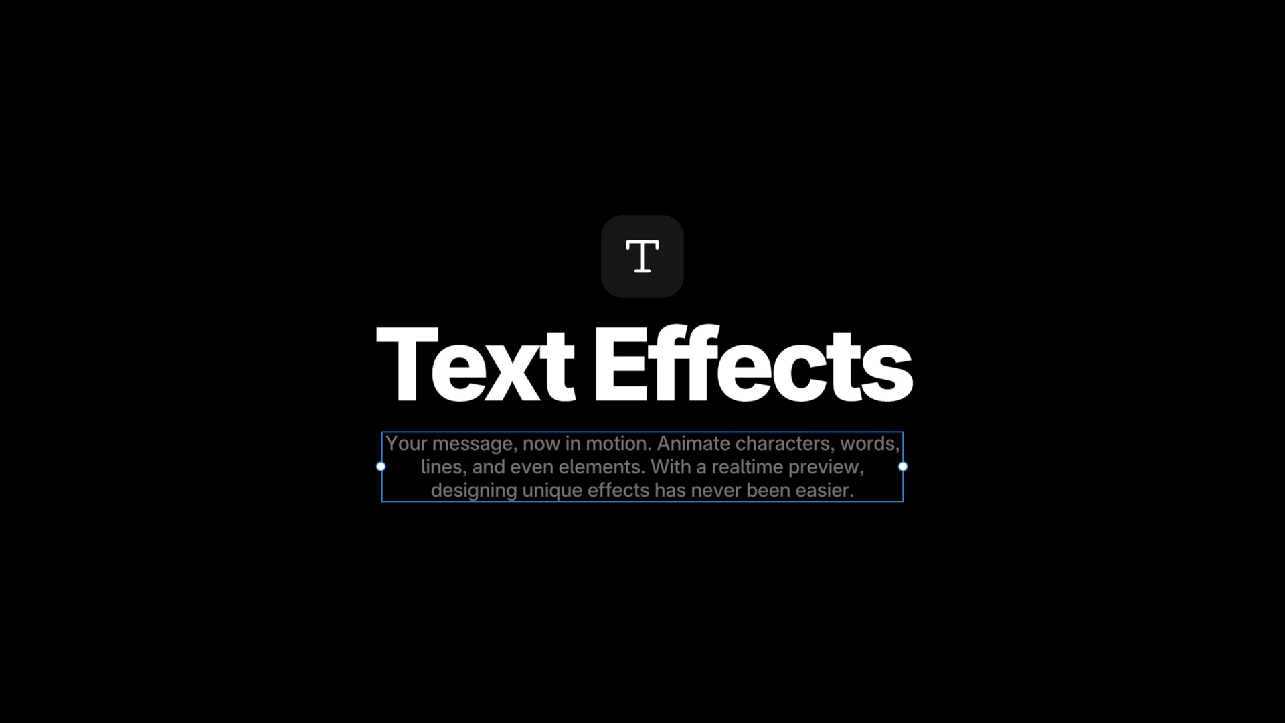
Change the paragraph's Spring transition delay to 0.2 s.
click(1202, 707)
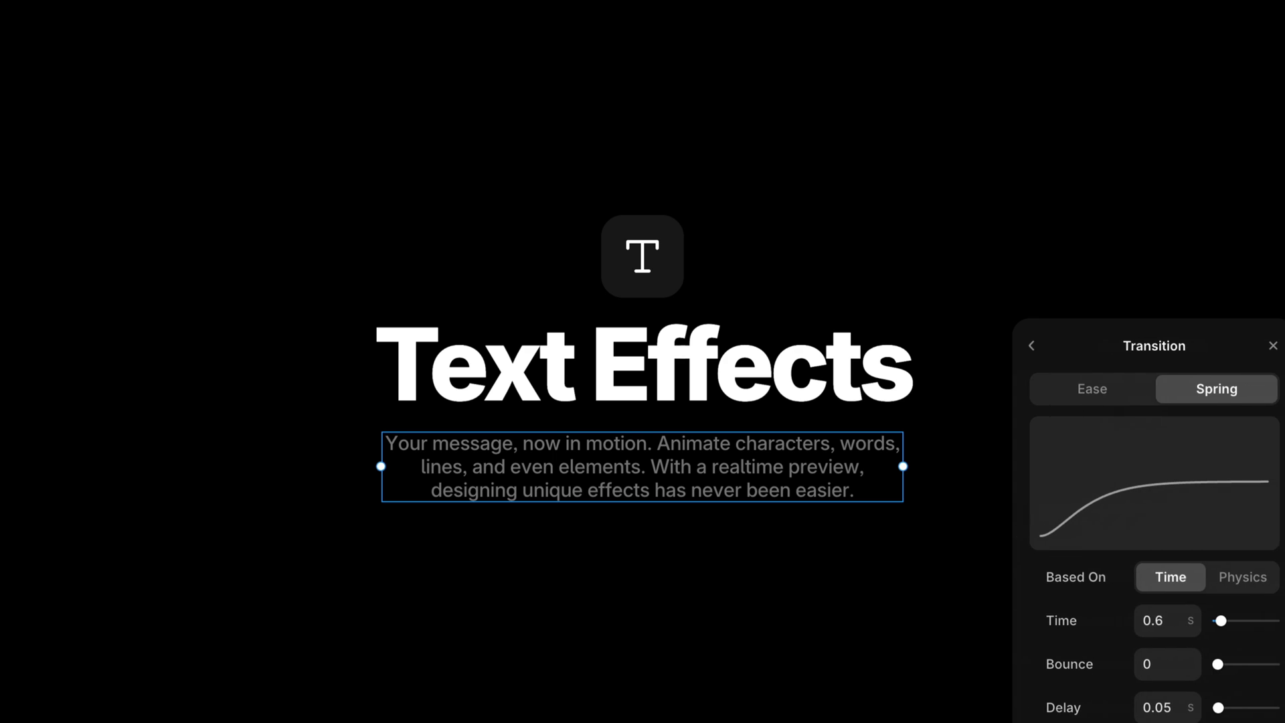
click(1171, 709)
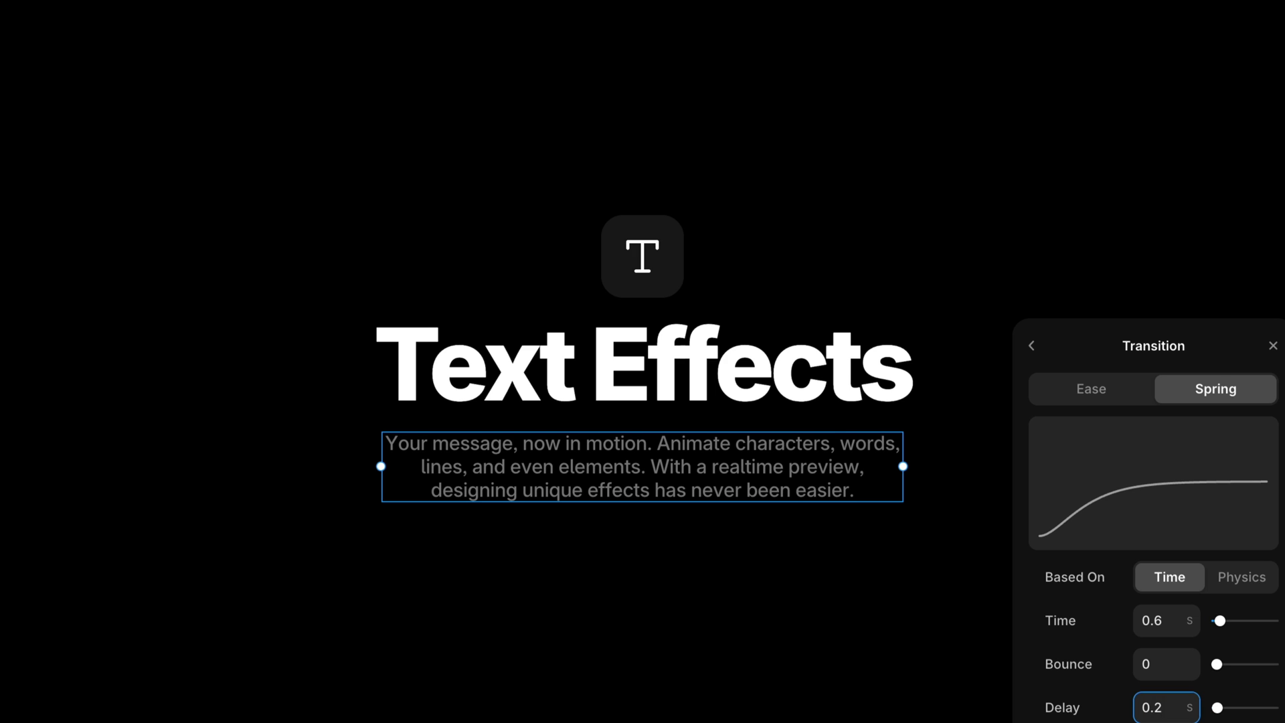
click(1100, 720)
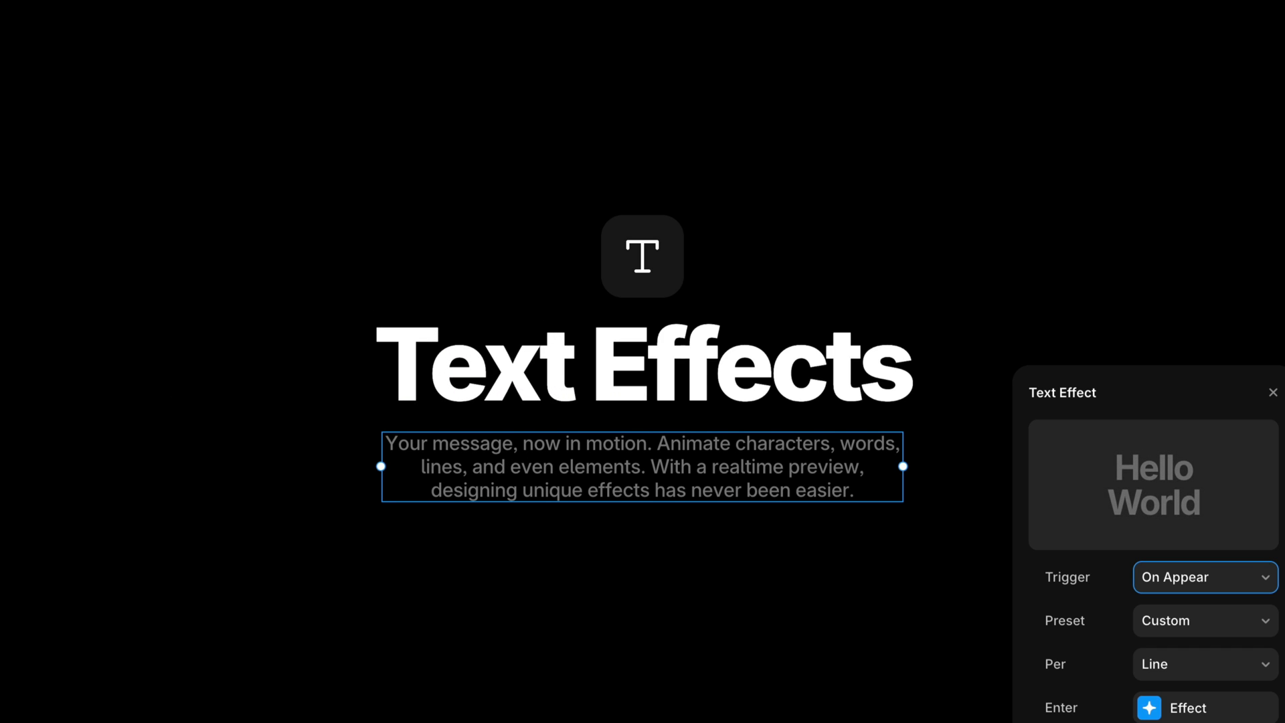
Switch the paragraph's Per setting from Line to Word.
click(1202, 672)
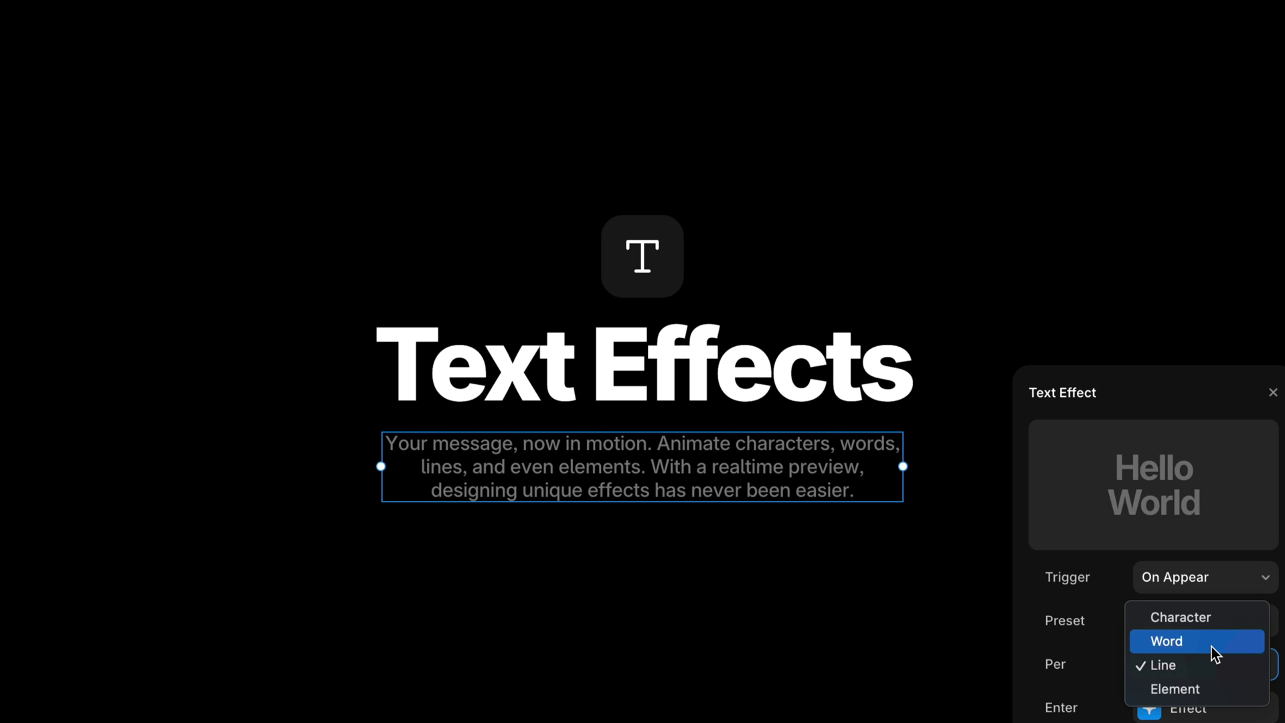
click(1211, 647)
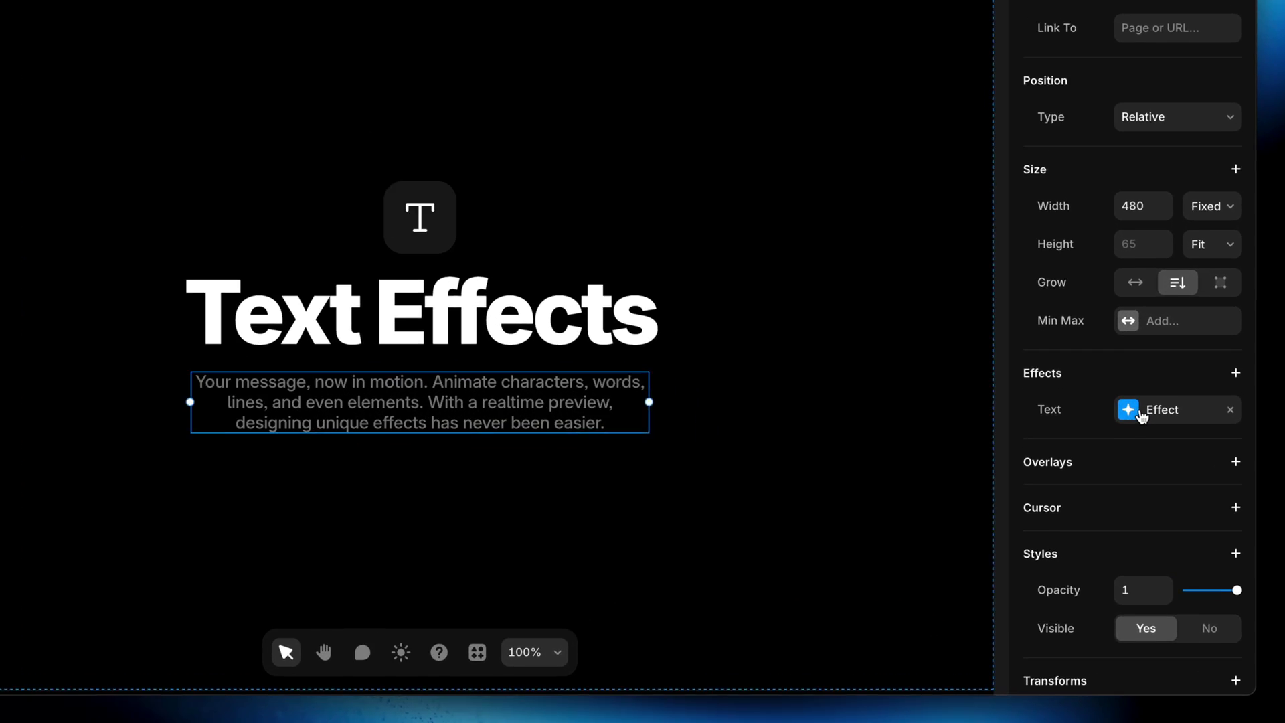
Switch the paragraph's text effect to animate per Character.
click(1142, 417)
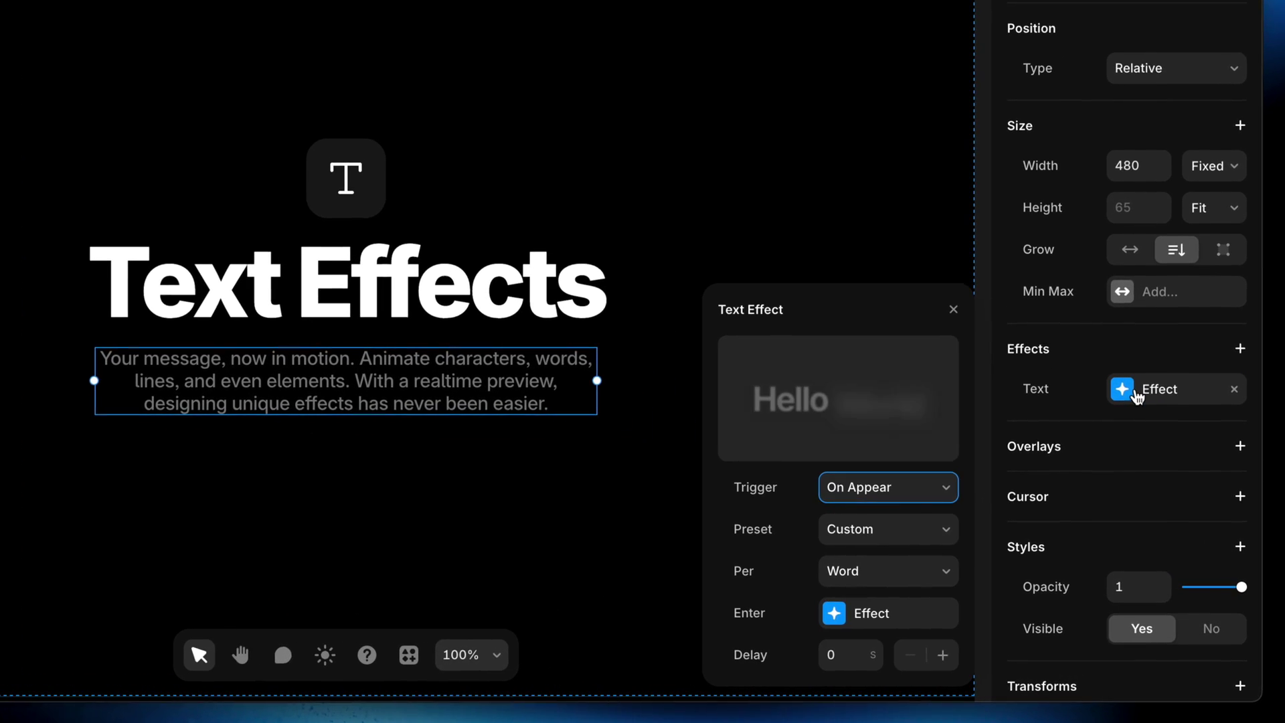
click(898, 572)
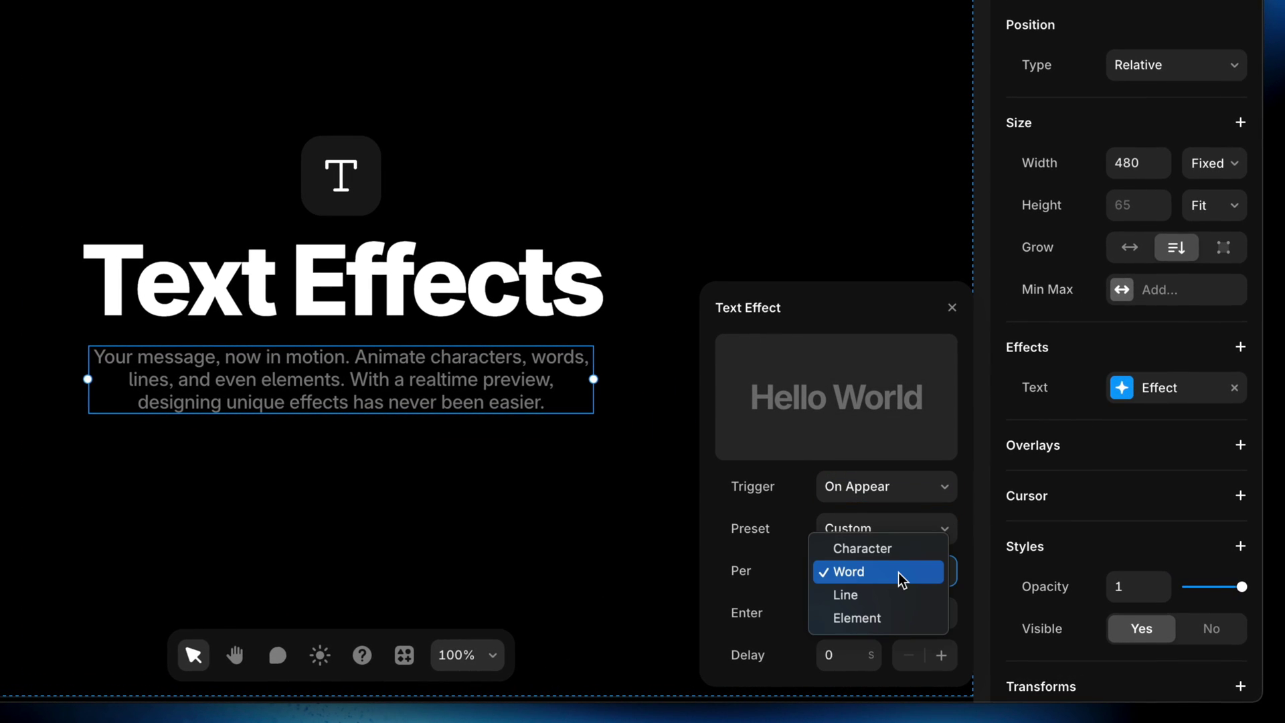
click(894, 553)
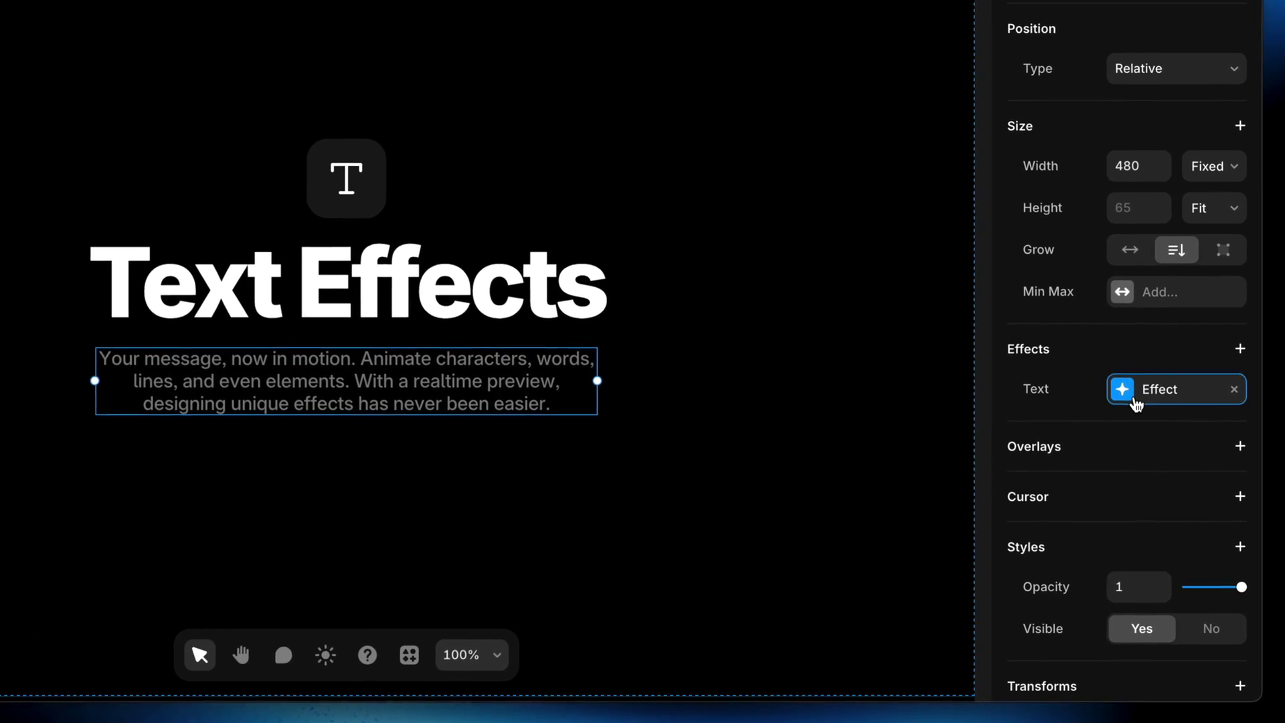
Set the paragraph's enter-effect spring to a 0.02 s delay and 0.6 bounce.
click(1153, 475)
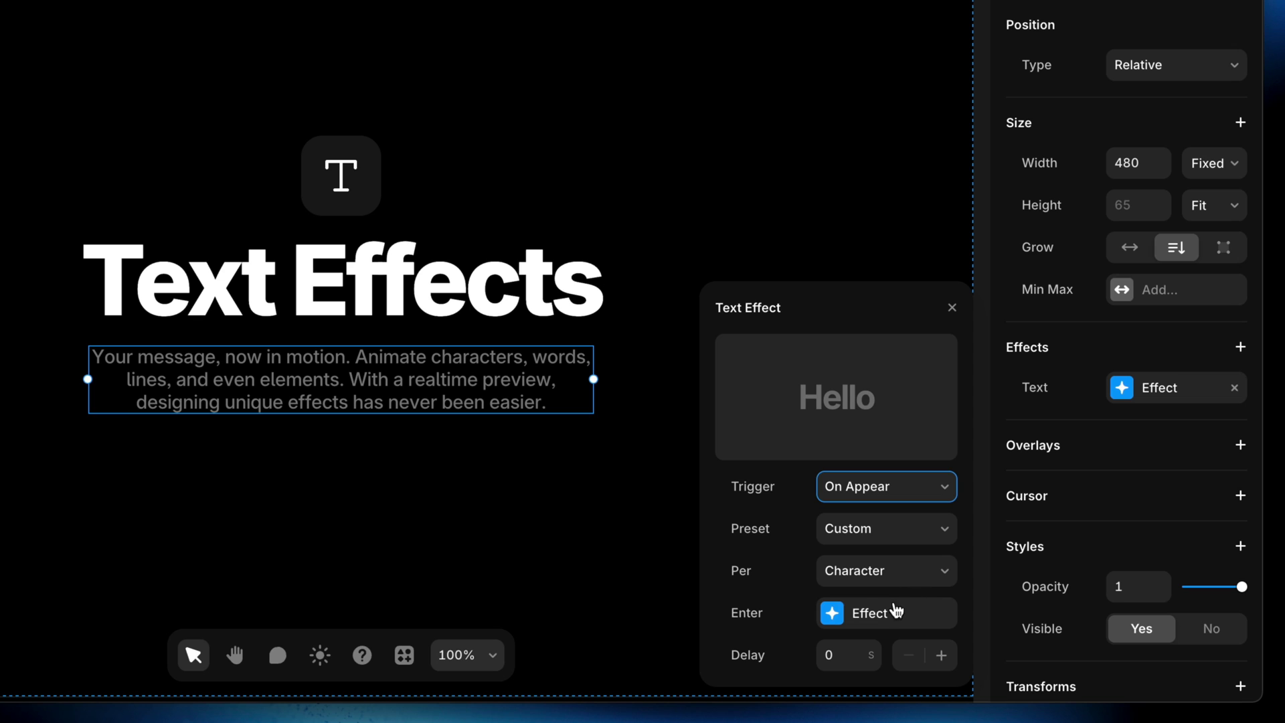
click(882, 622)
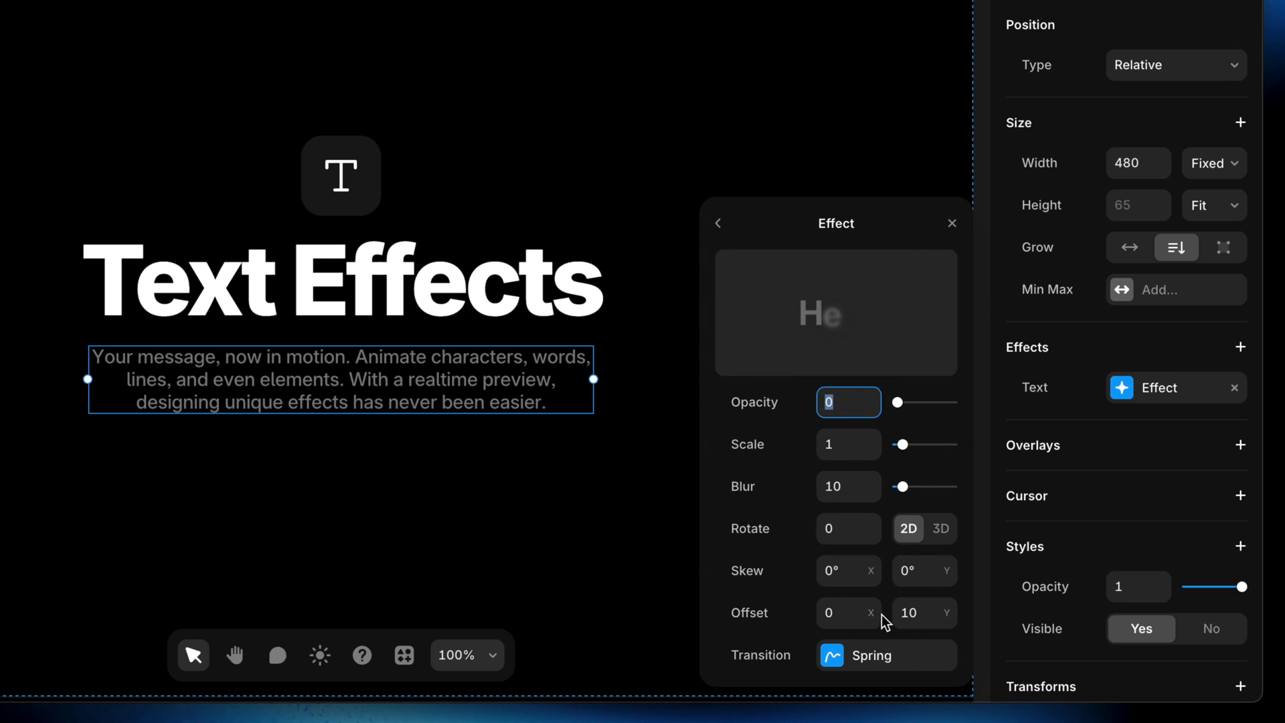
click(883, 664)
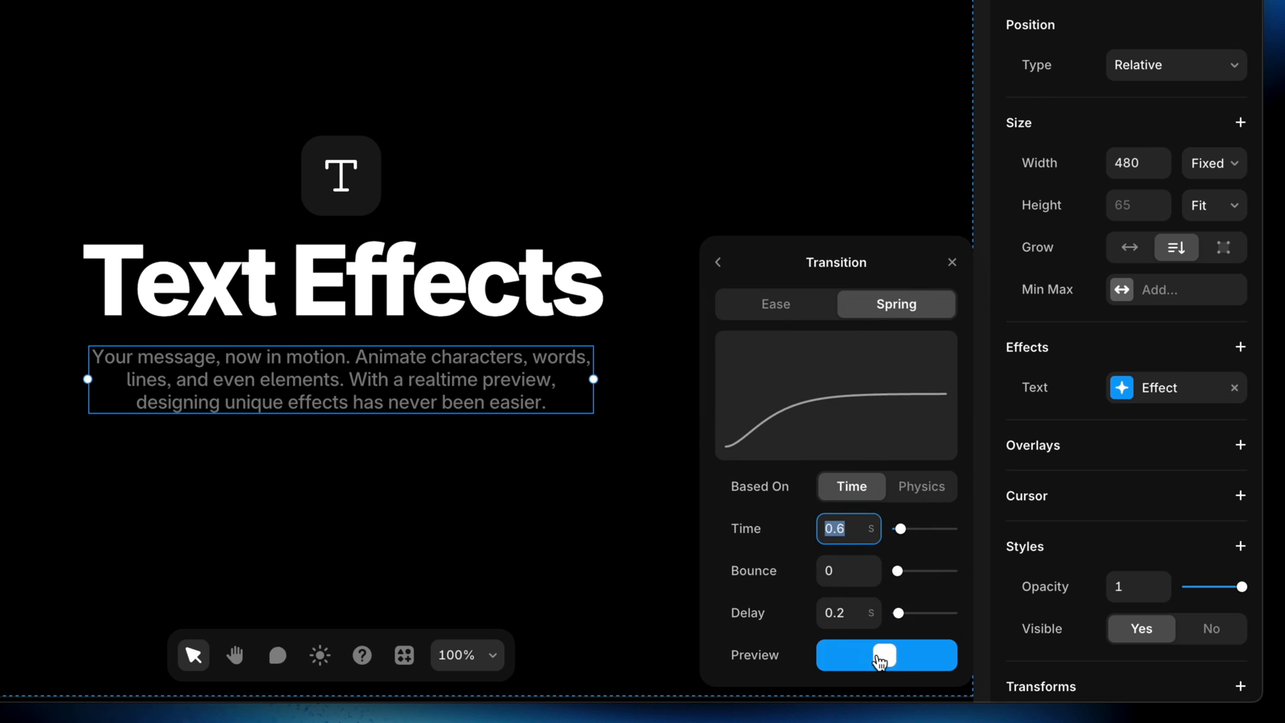
click(849, 617)
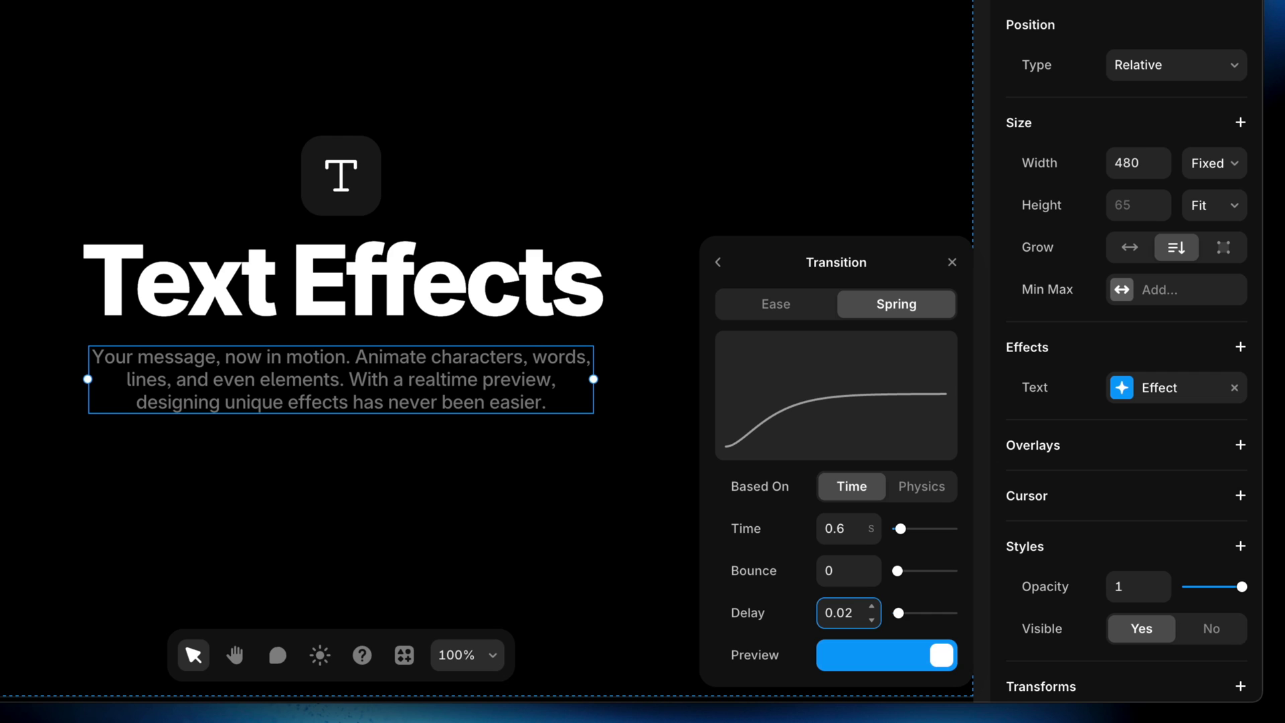
drag(897, 571, 930, 573)
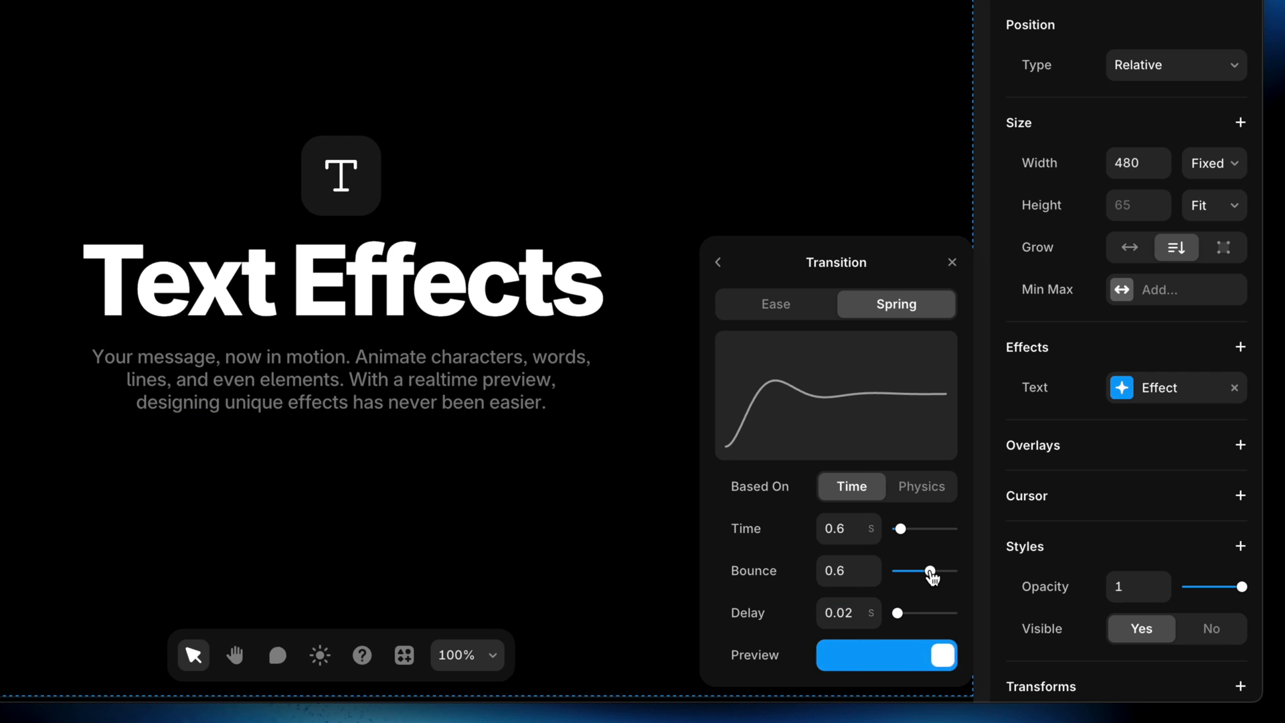